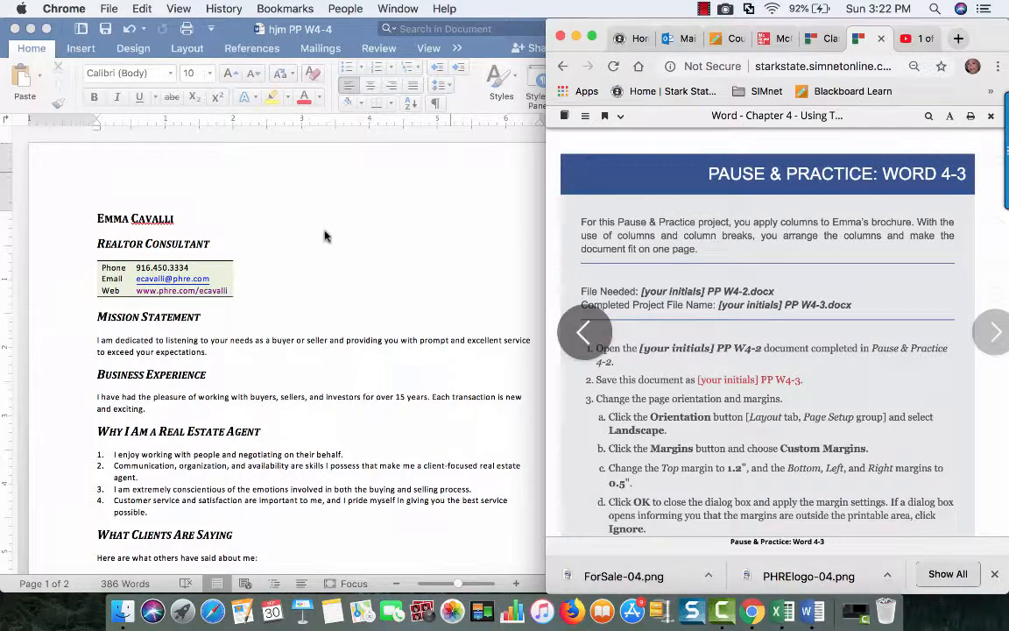
Read through the Pause & Practice: Word 4-3 instructions down to the completed example and return to the beginning
scroll(704, 430, "down", 5)
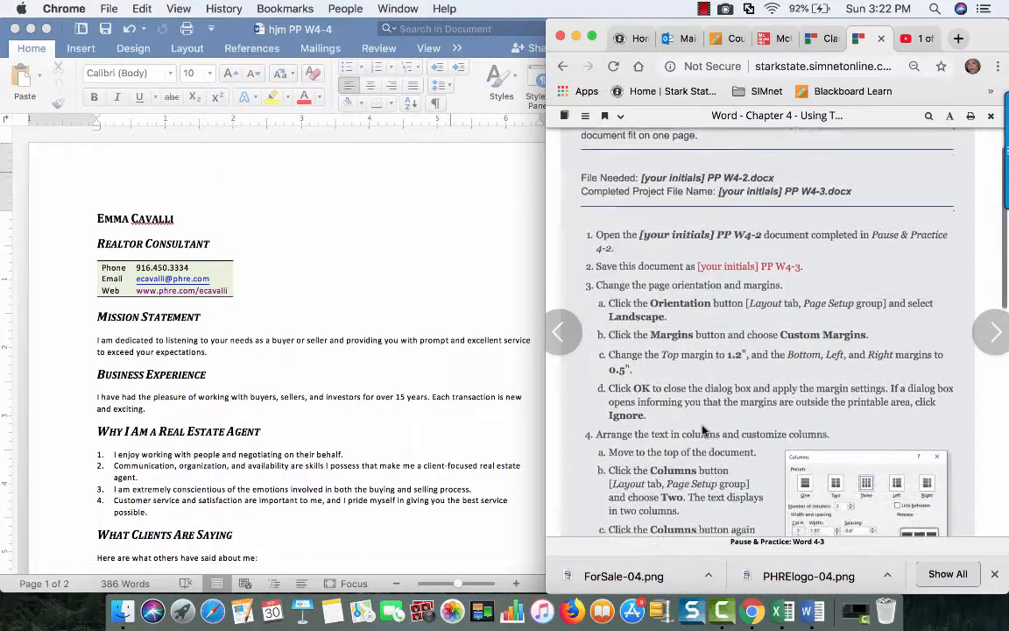
scroll(703, 430, "down", 3)
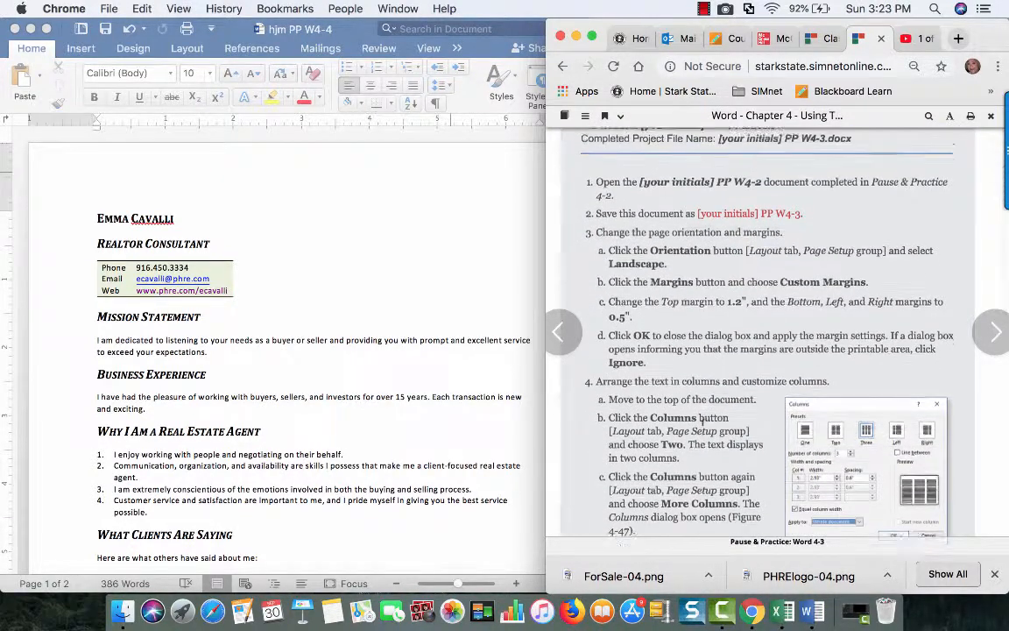
scroll(702, 423, "down", 1)
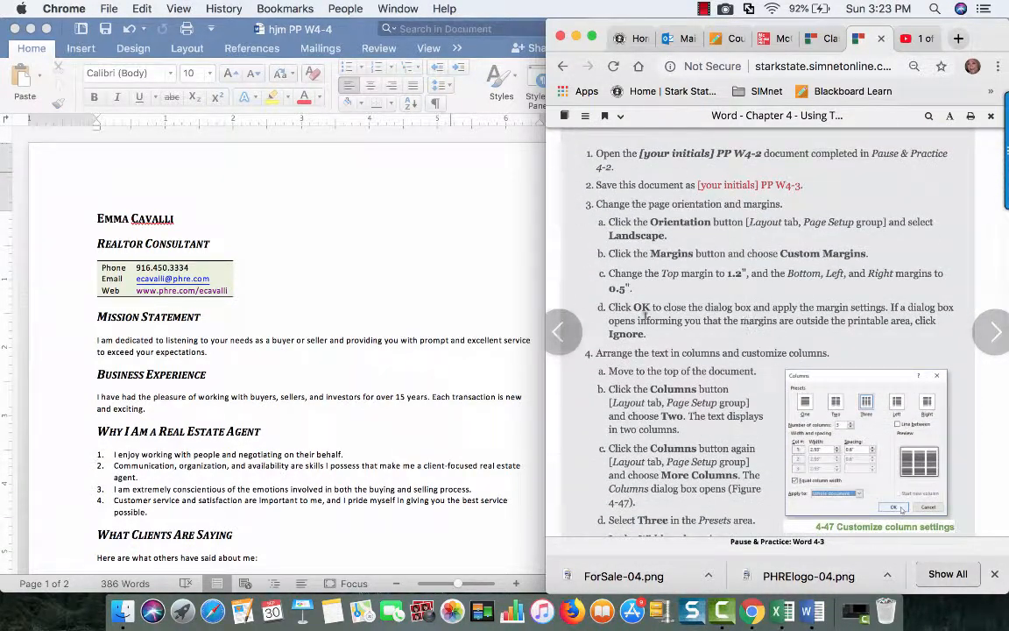
scroll(687, 447, "down", 10)
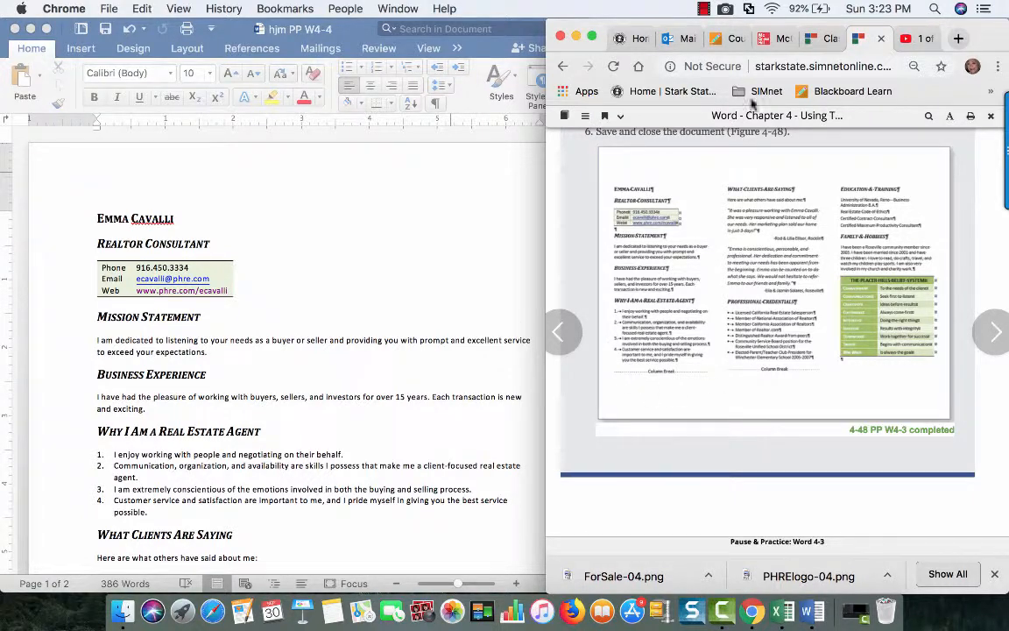
scroll(765, 223, "up", 15)
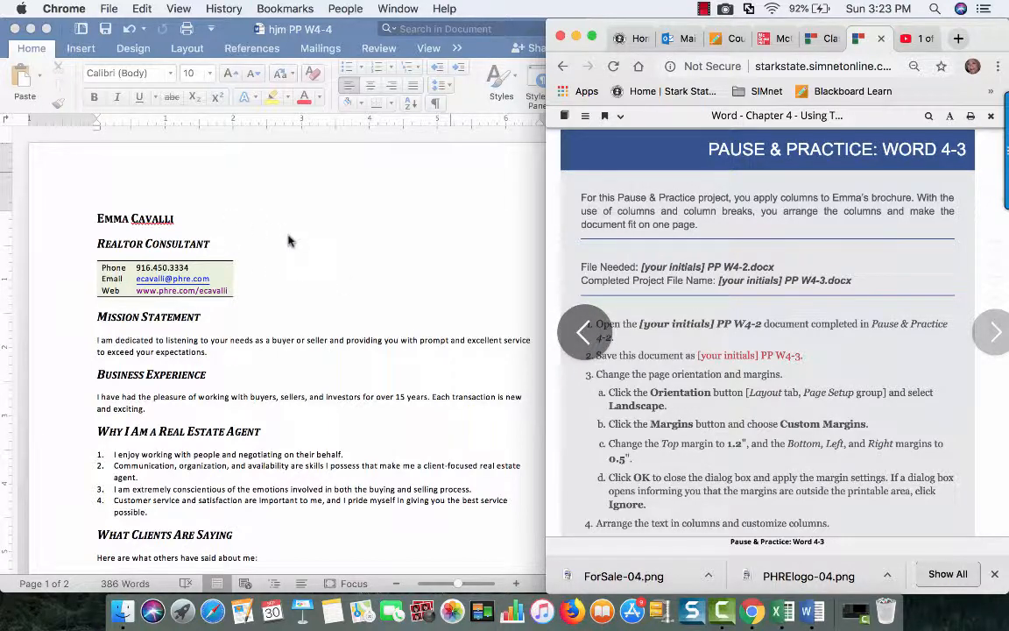
Switch to the brochure document in Word and set its page orientation to Landscape
left_click(251, 245)
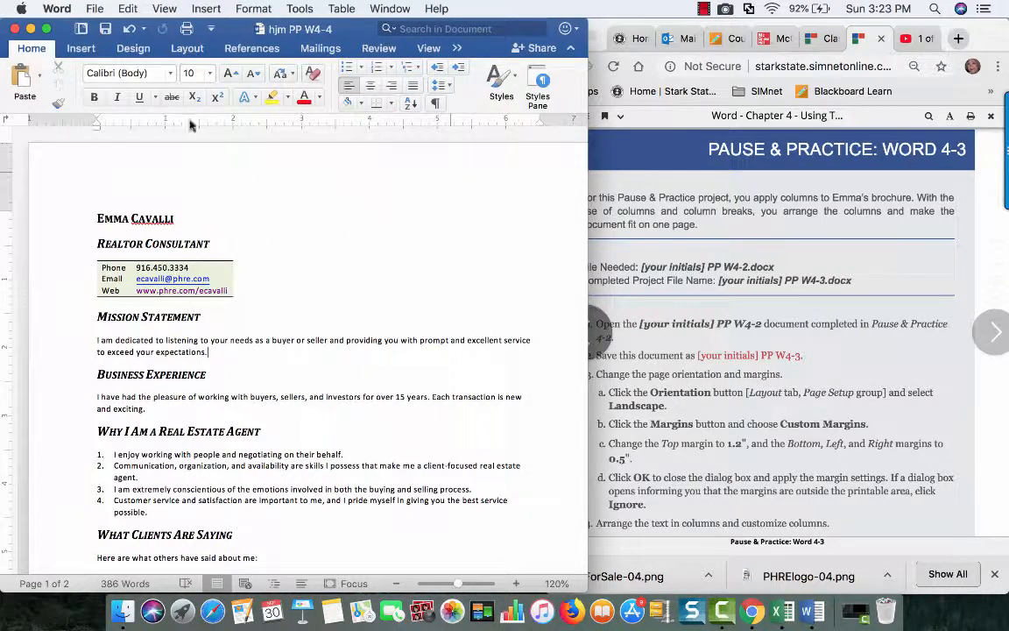
left_click(187, 50)
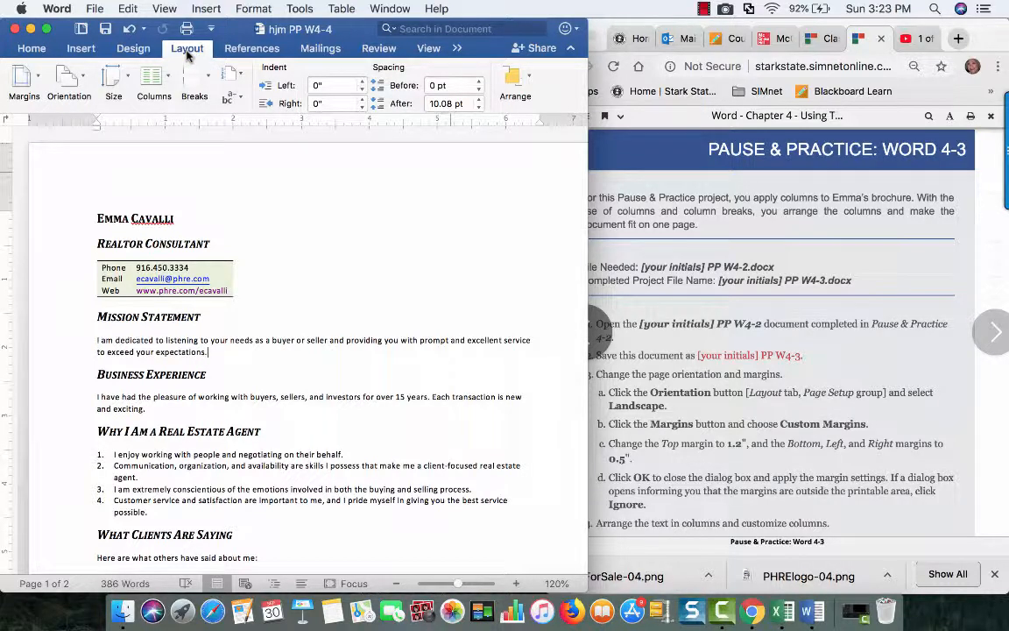
left_click(78, 72)
left_click(85, 144)
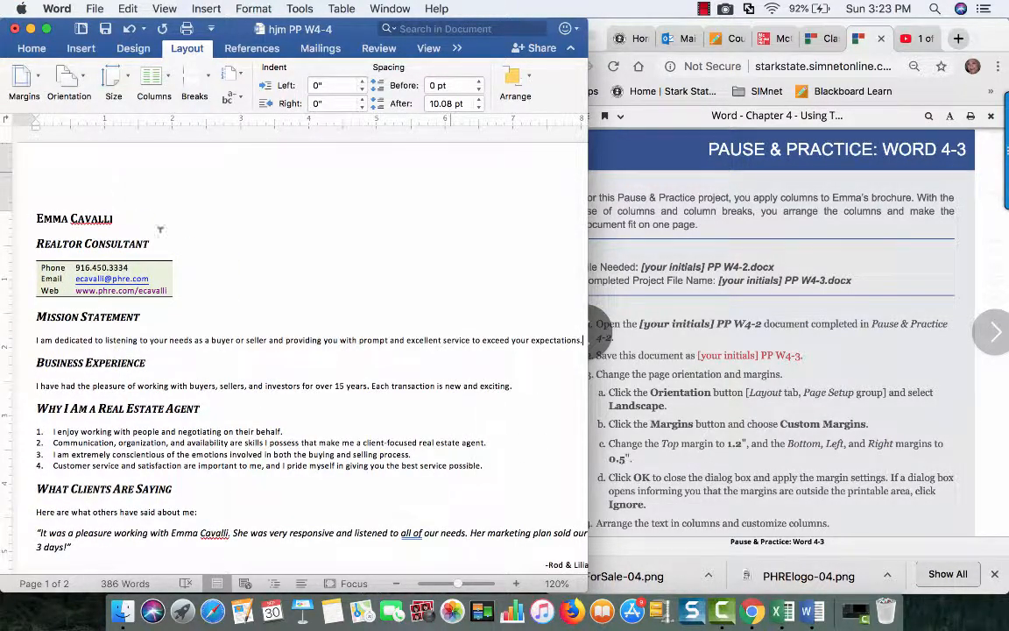
Review the landscape pages in full-screen view, and return to the side-by-side window arrangement
left_click(47, 29)
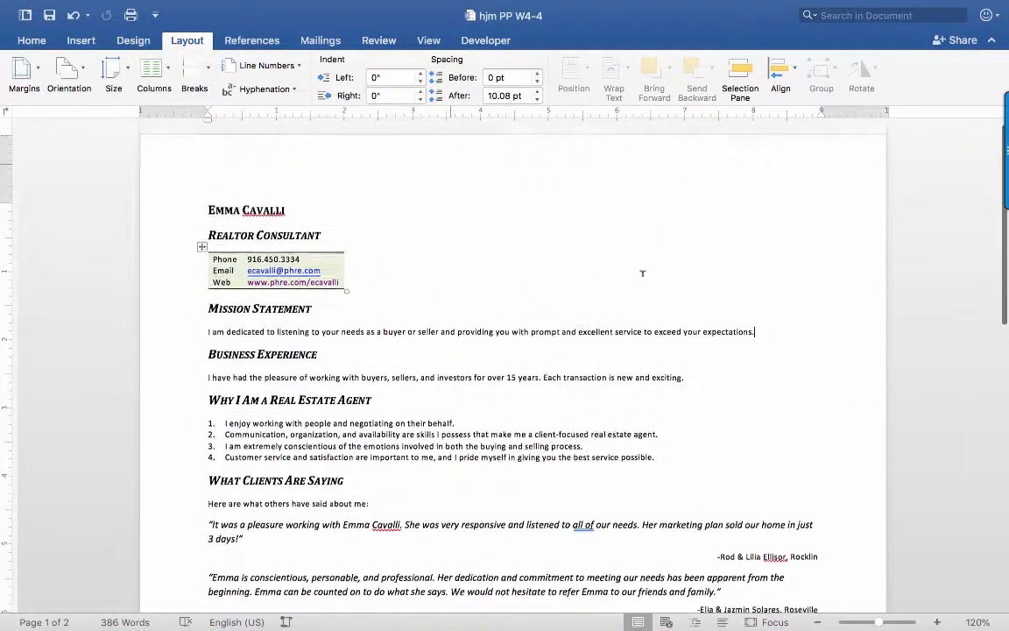
scroll(646, 278, "down", 10)
scroll(647, 280, "down", 4)
scroll(642, 275, "up", 10)
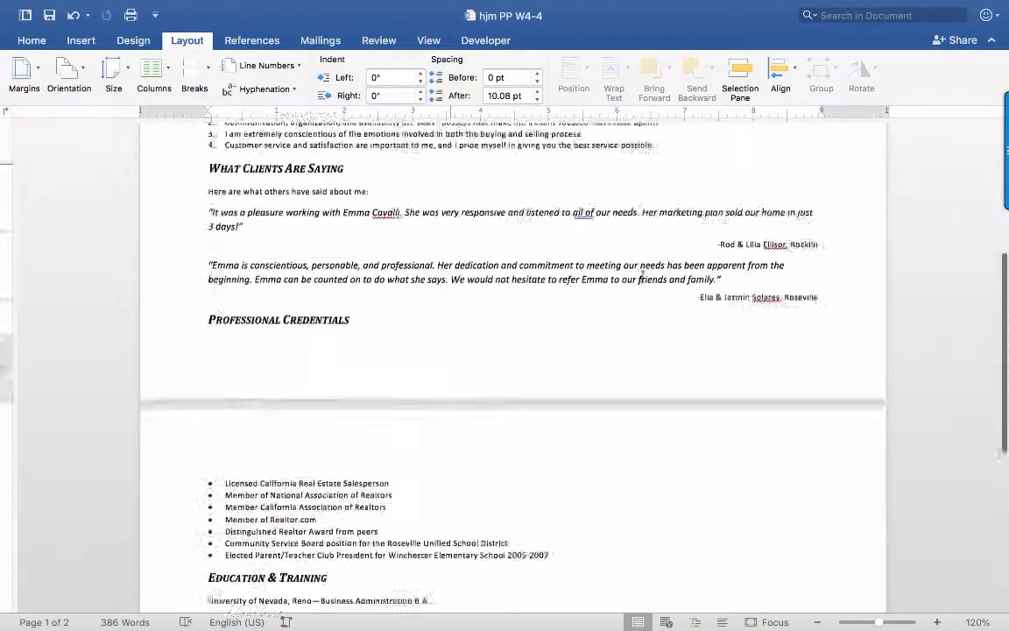
mouse_move(50, 7)
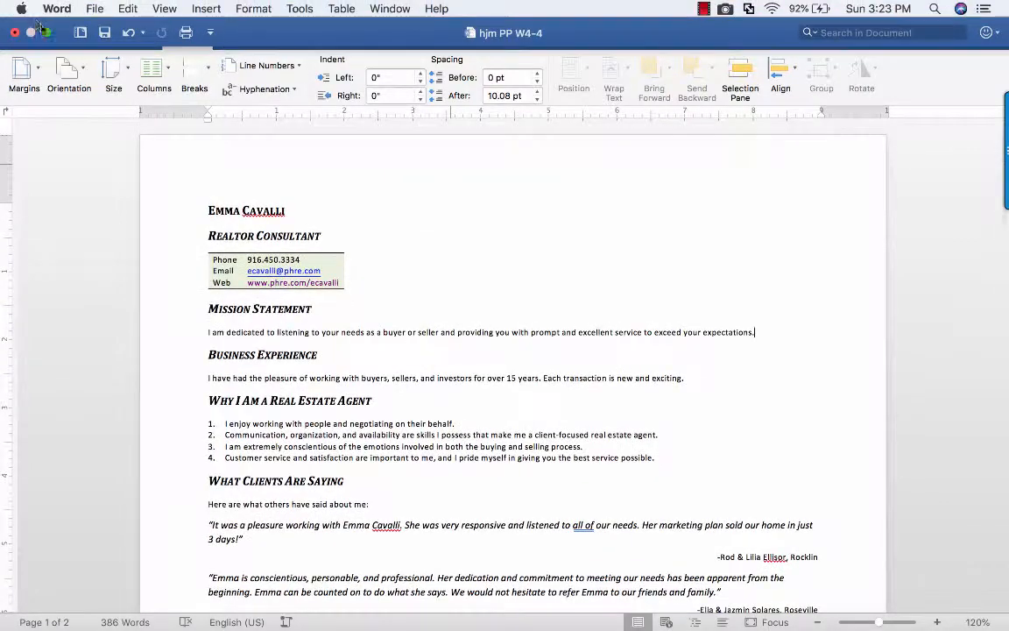
left_click(44, 32)
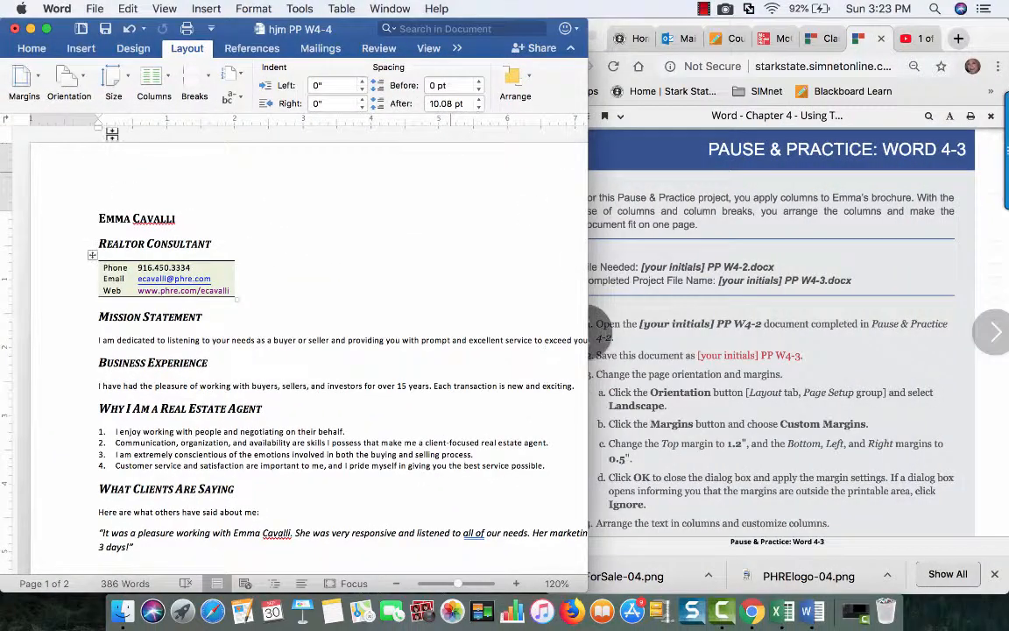
Apply custom margins to the whole document: Top 1.2", and Bottom, Left and Right 0.5"
left_click(37, 81)
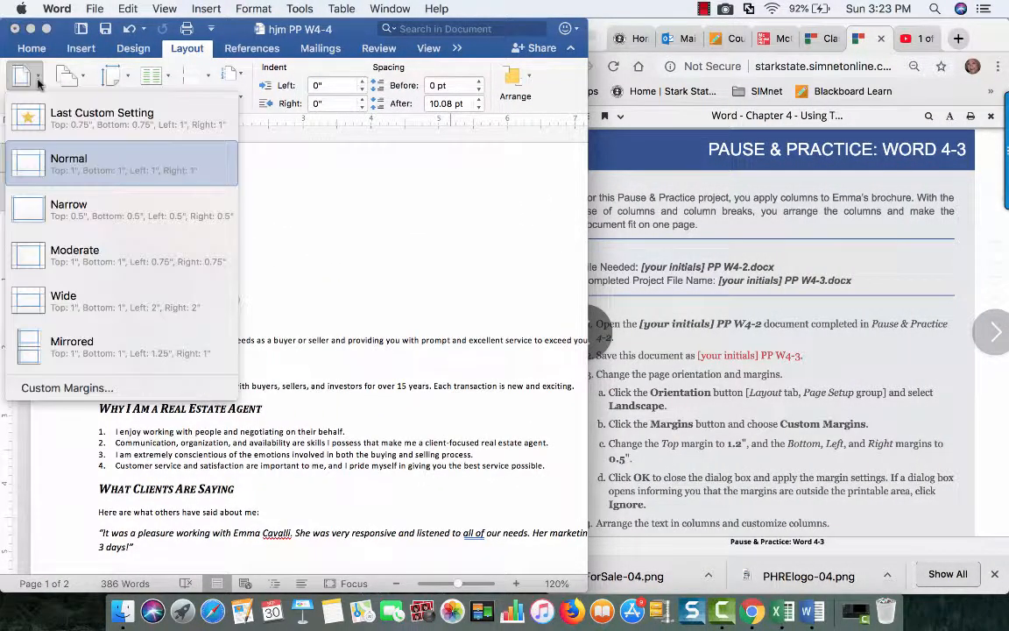
left_click(74, 391)
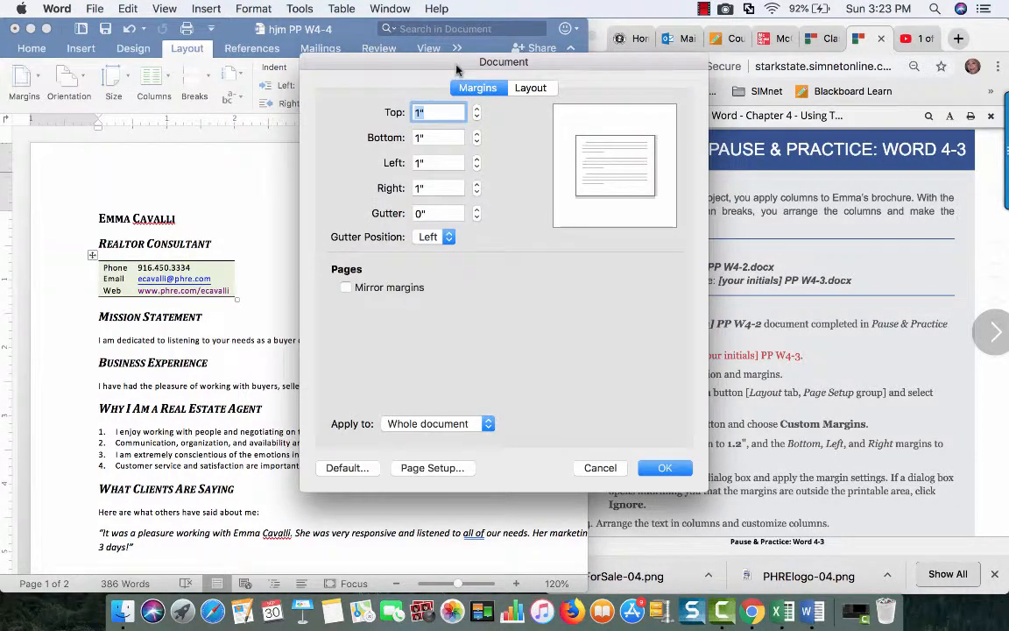
left_click_drag(456, 69, 304, 58)
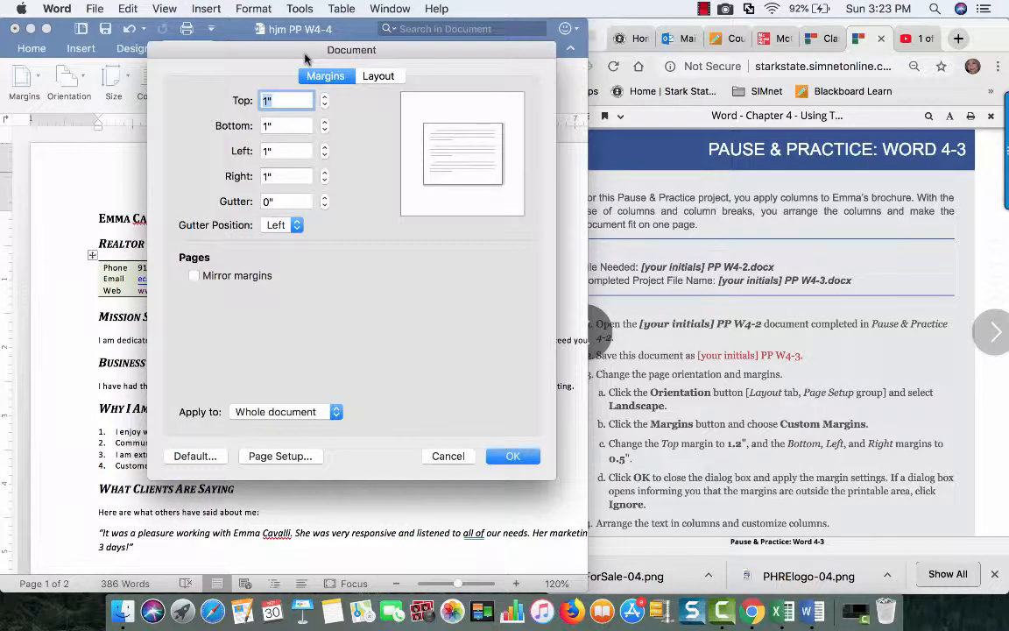
type("1.2")
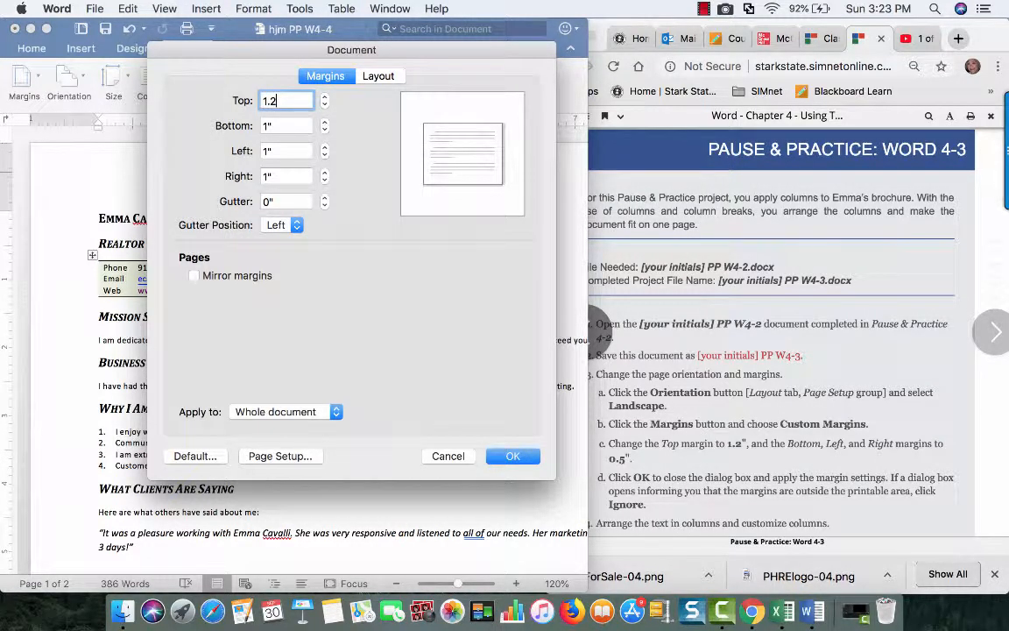
key("Tab")
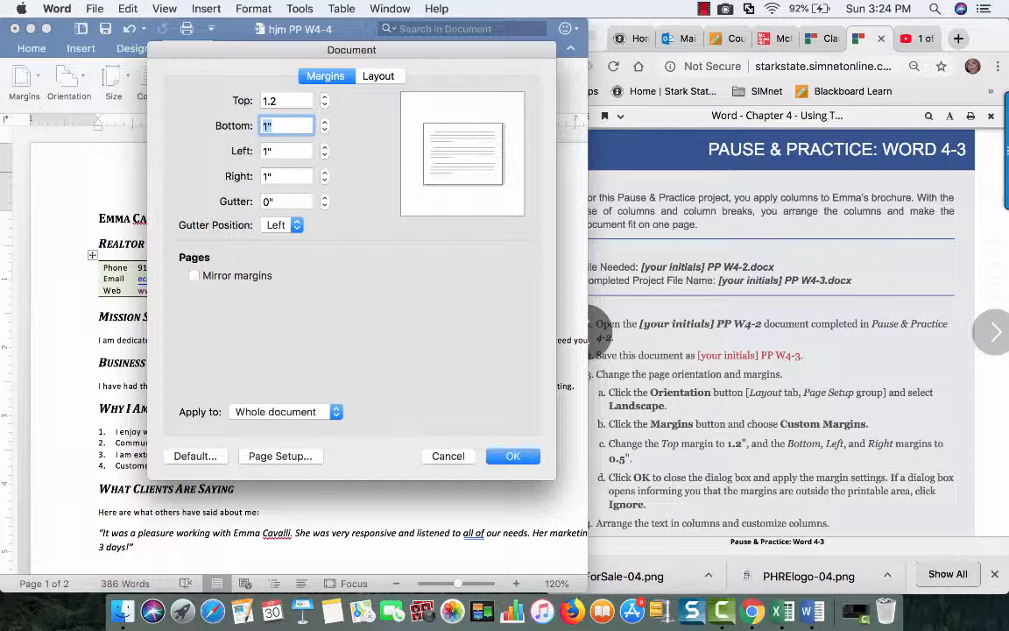
type(".5")
key("Tab")
type(".")
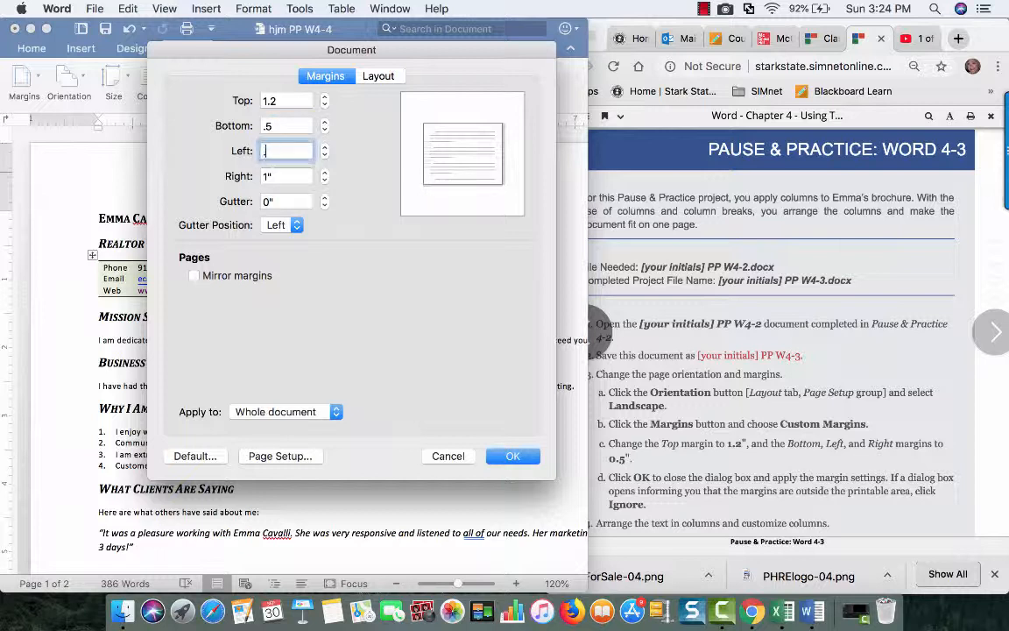
type("5")
key("Tab")
type(".5")
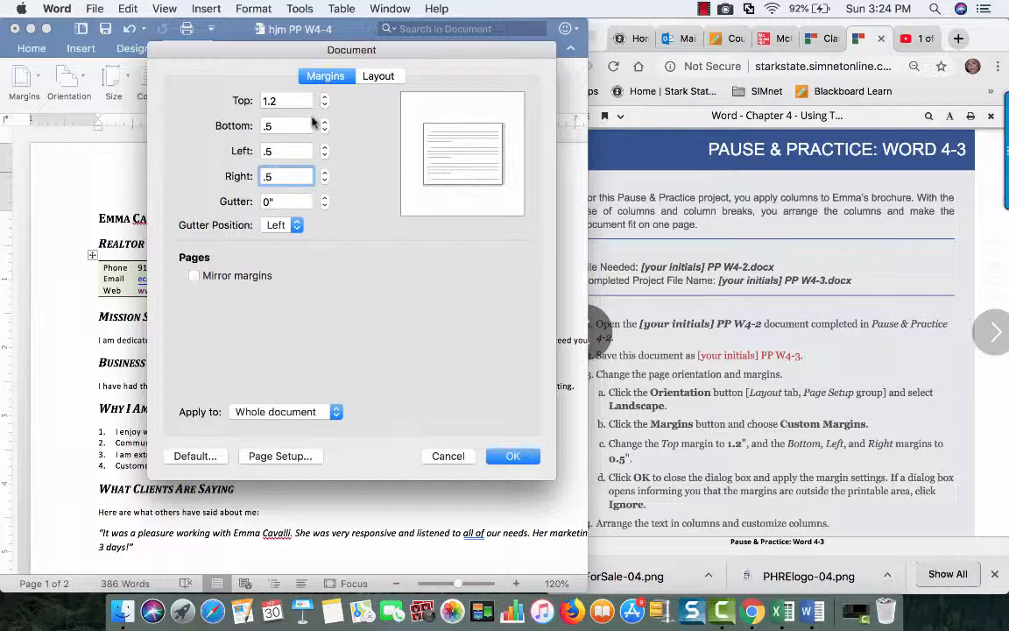
key("Tab")
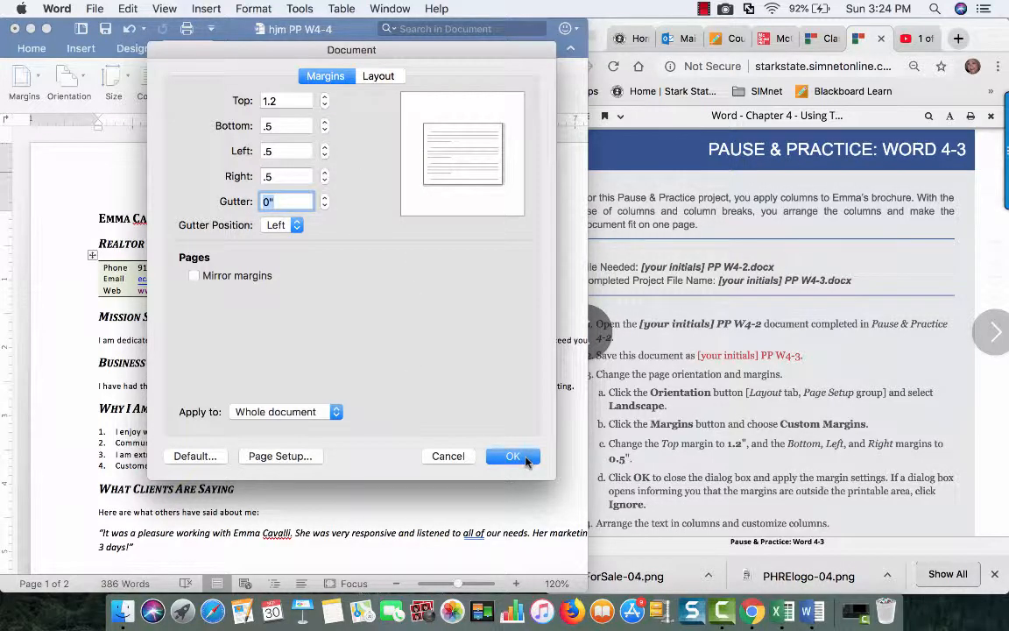
left_click(513, 457)
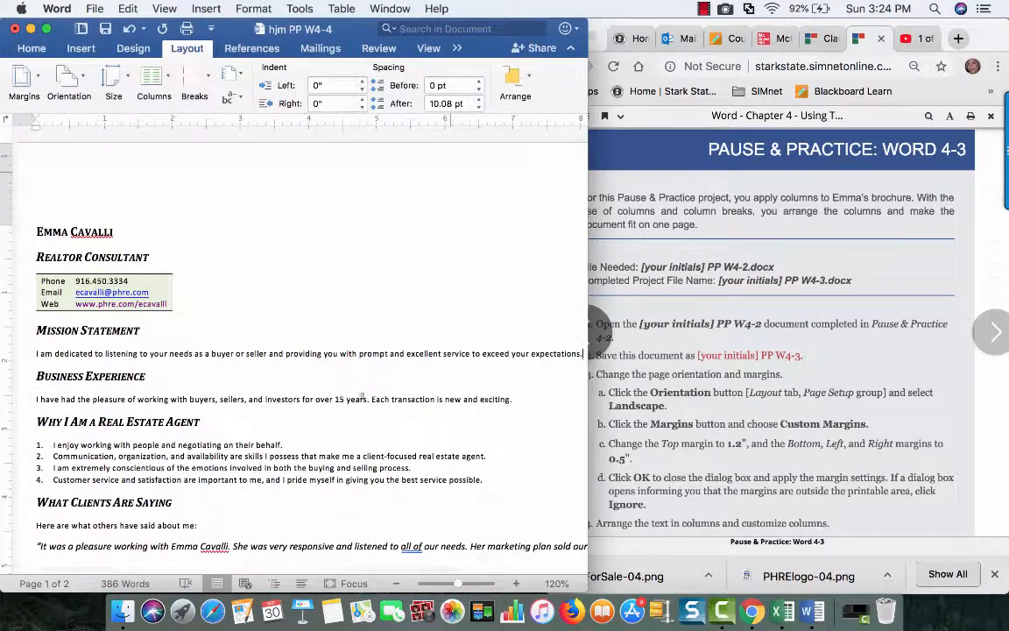
Examine how the text fits within the new margins across both pages in full-screen view, and restore the smaller window
left_click(47, 29)
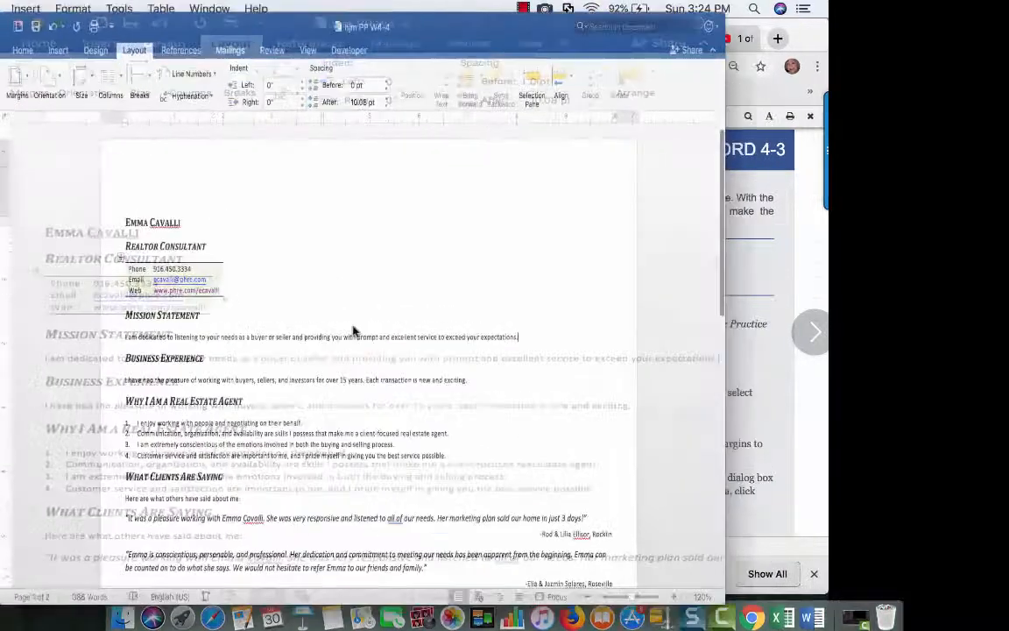
scroll(524, 386, "down", 15)
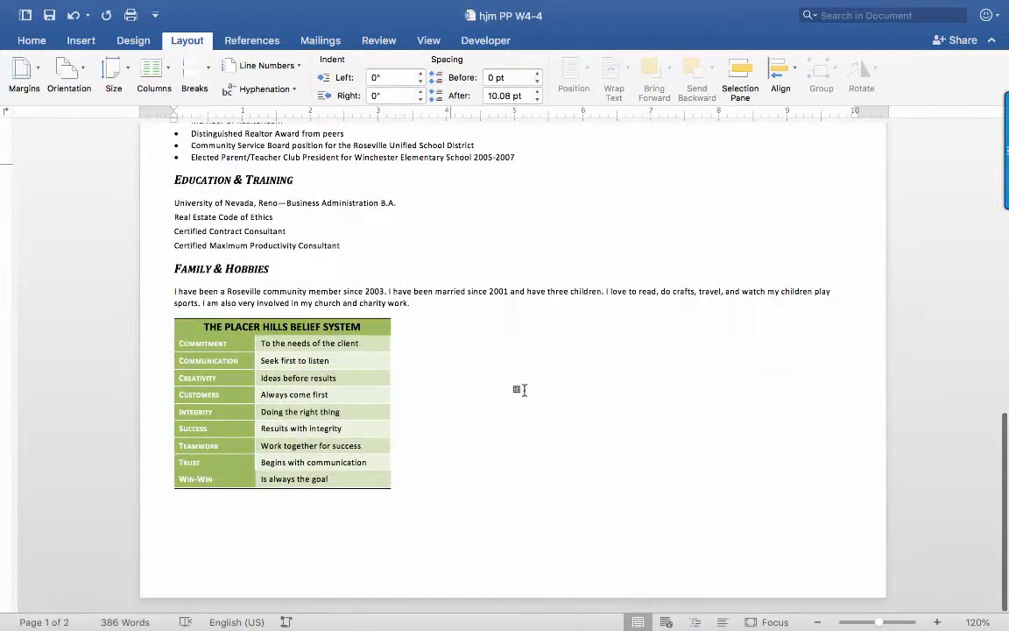
scroll(523, 388, "up", 10)
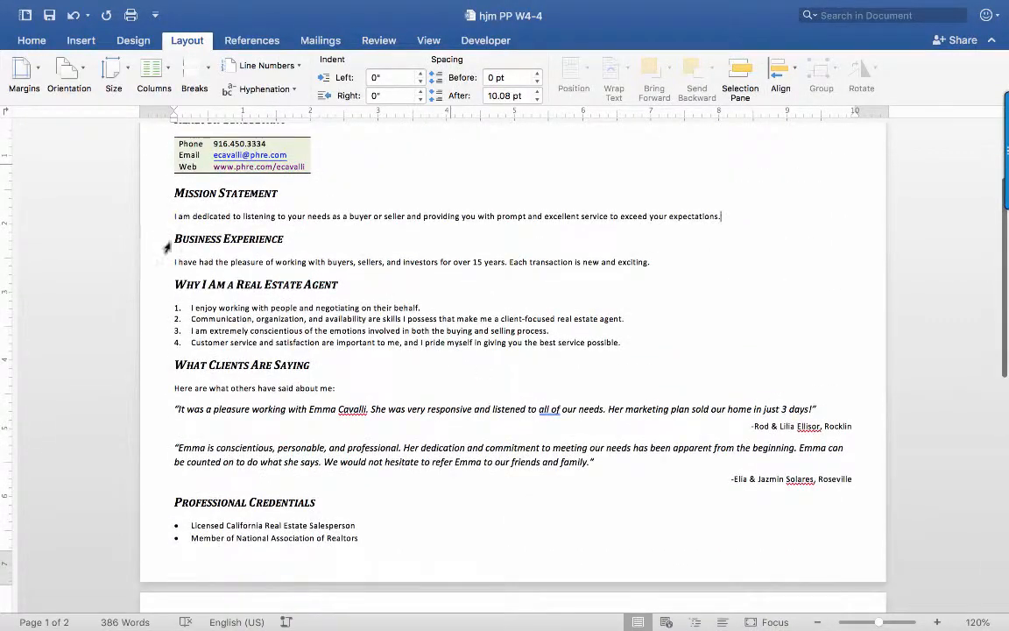
scroll(227, 210, "up", 3)
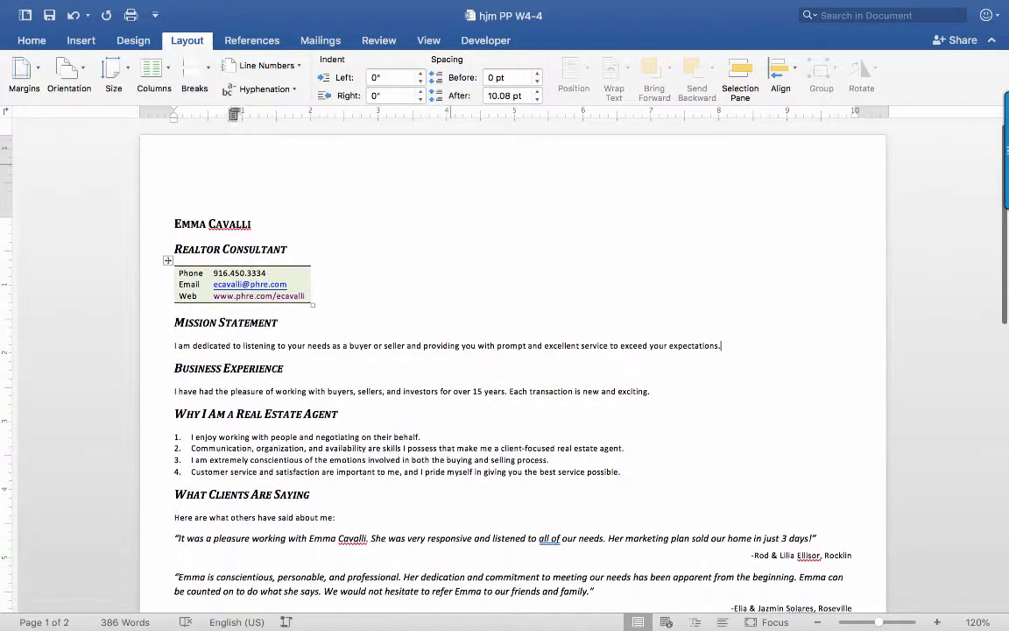
left_click(47, 32)
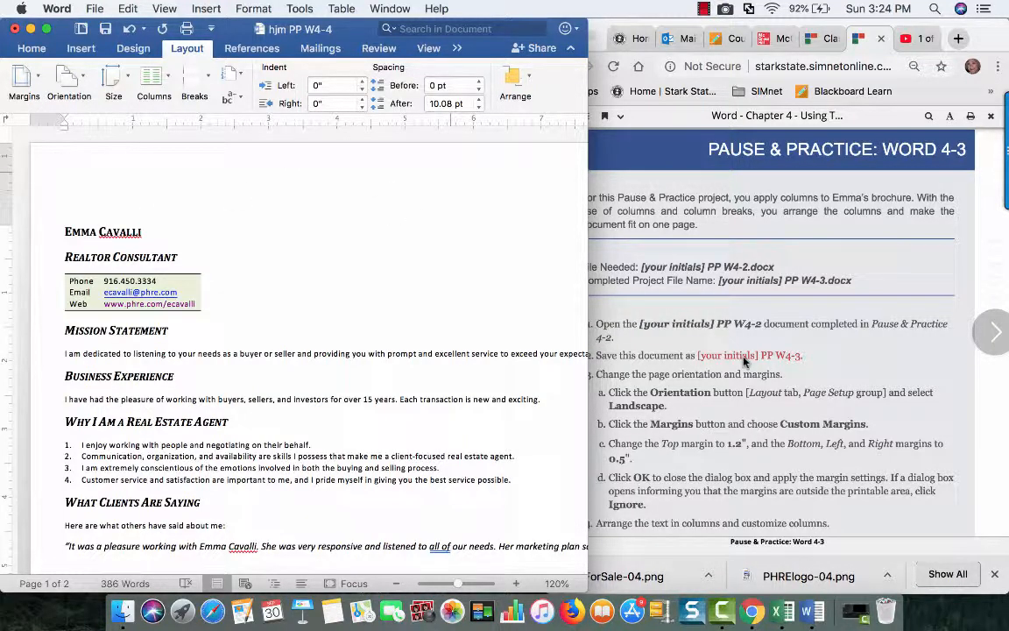
Follow the column instructions and arrange the document's text in two columns
scroll(744, 362, "down", 5)
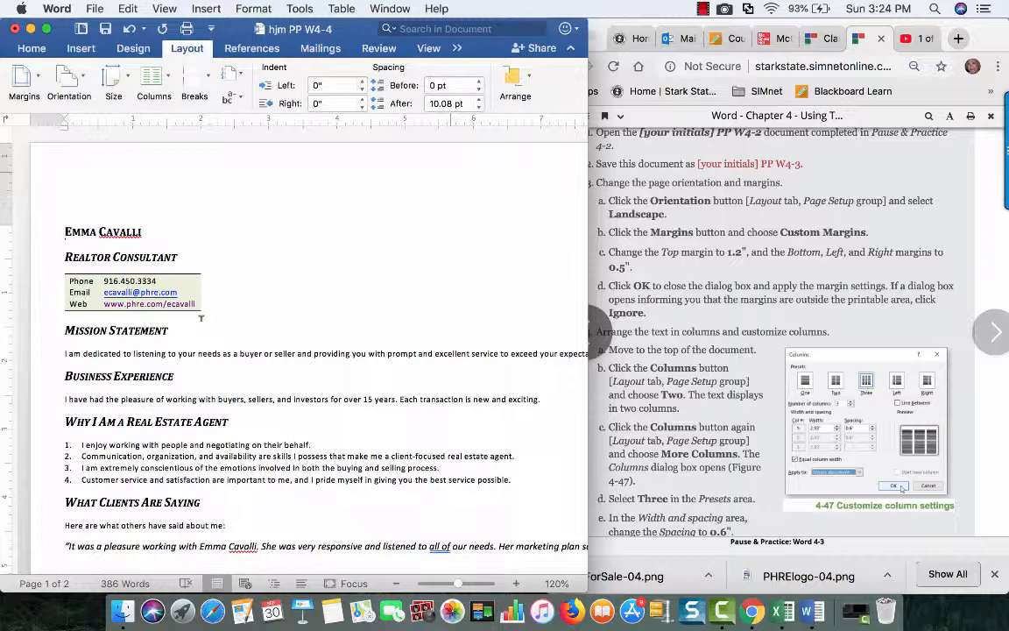
left_click(171, 77)
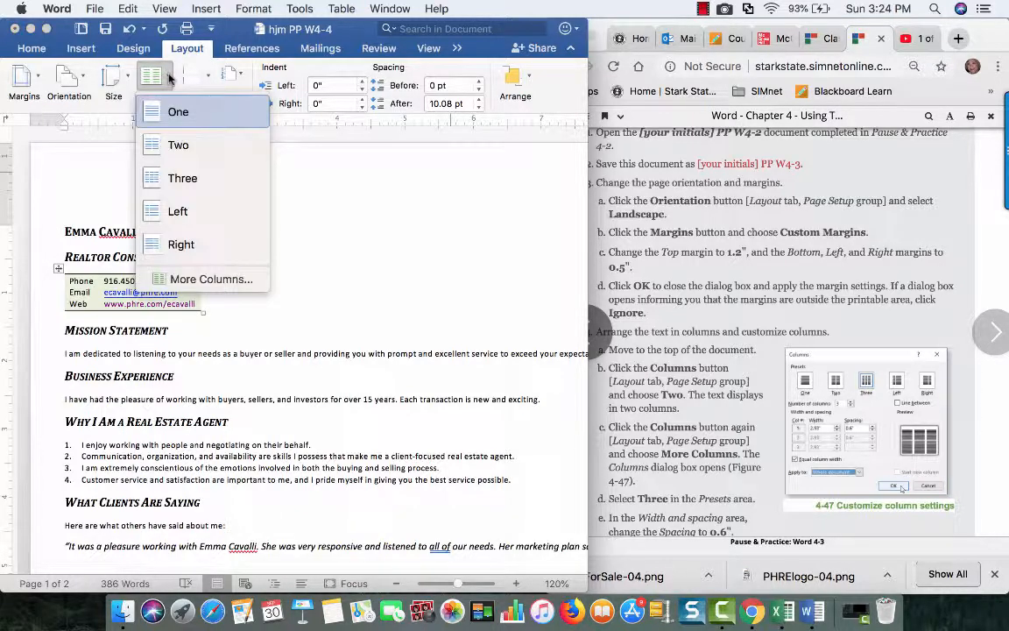
left_click(180, 145)
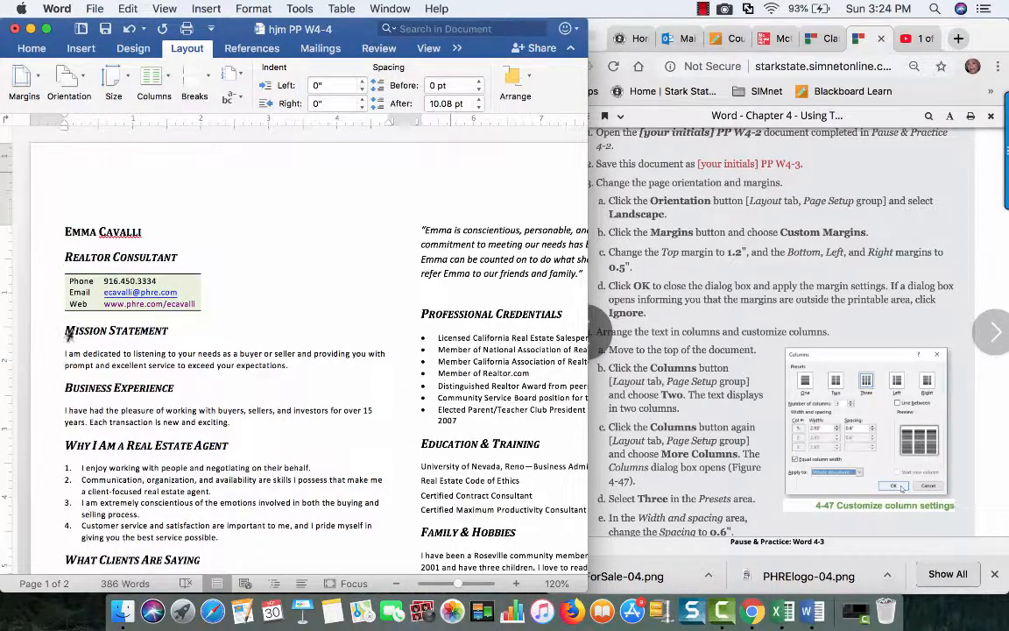
Inspect the two-column layout and the table's page split in full-screen view, and restore the smaller window
left_click(48, 29)
scroll(445, 482, "down", 10)
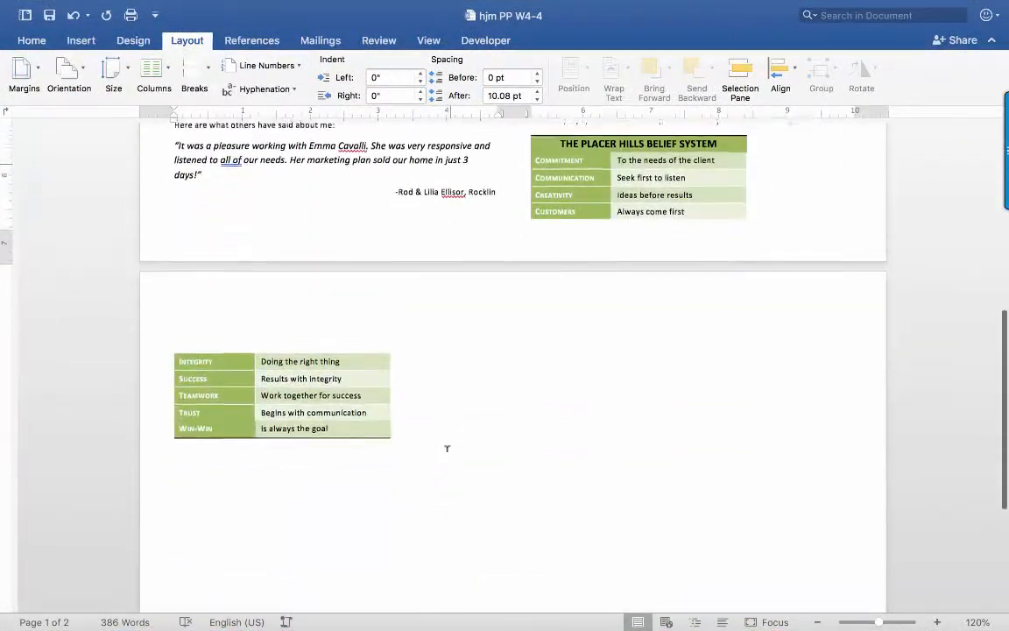
scroll(446, 449, "up", 3)
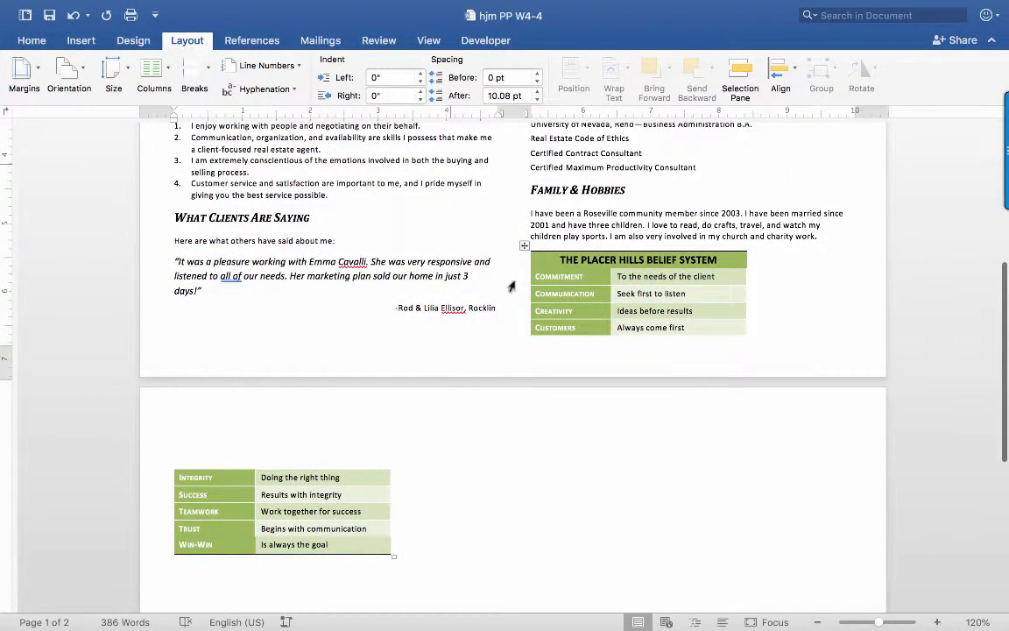
scroll(512, 286, "up", 9)
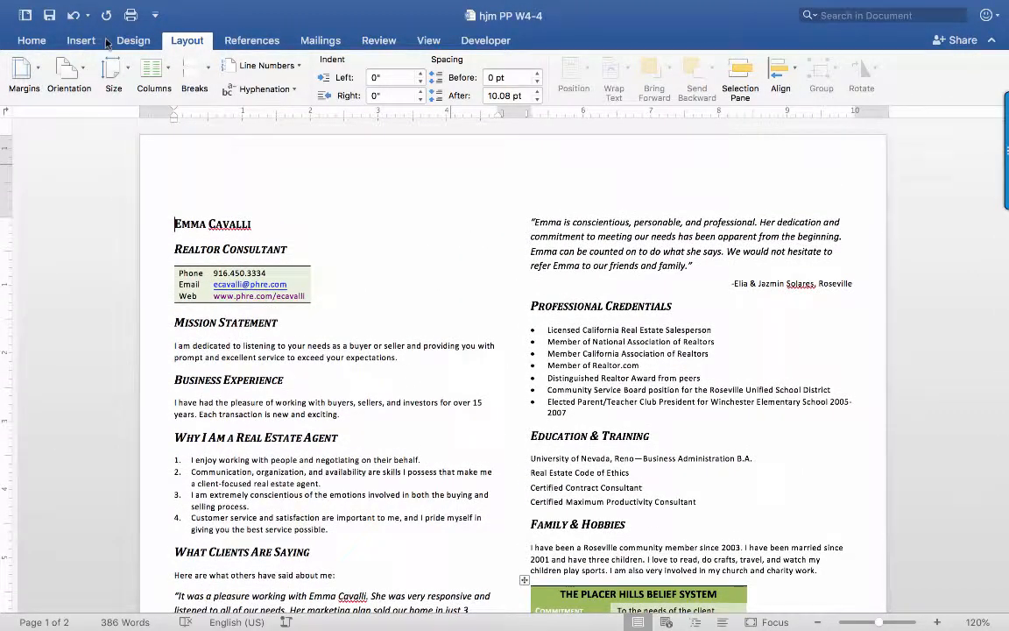
mouse_move(51, 3)
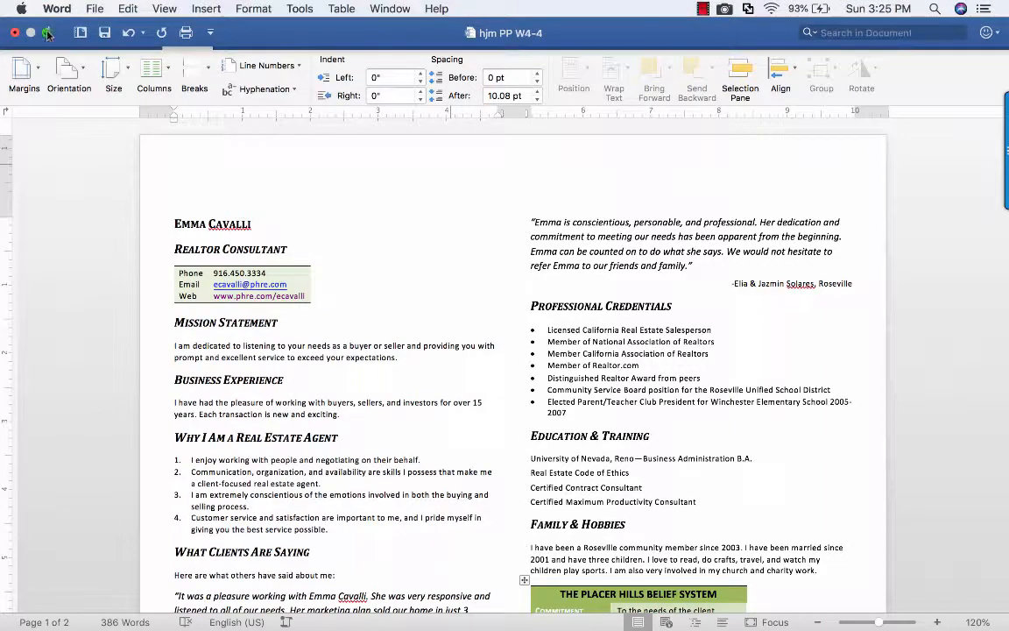
left_click(48, 34)
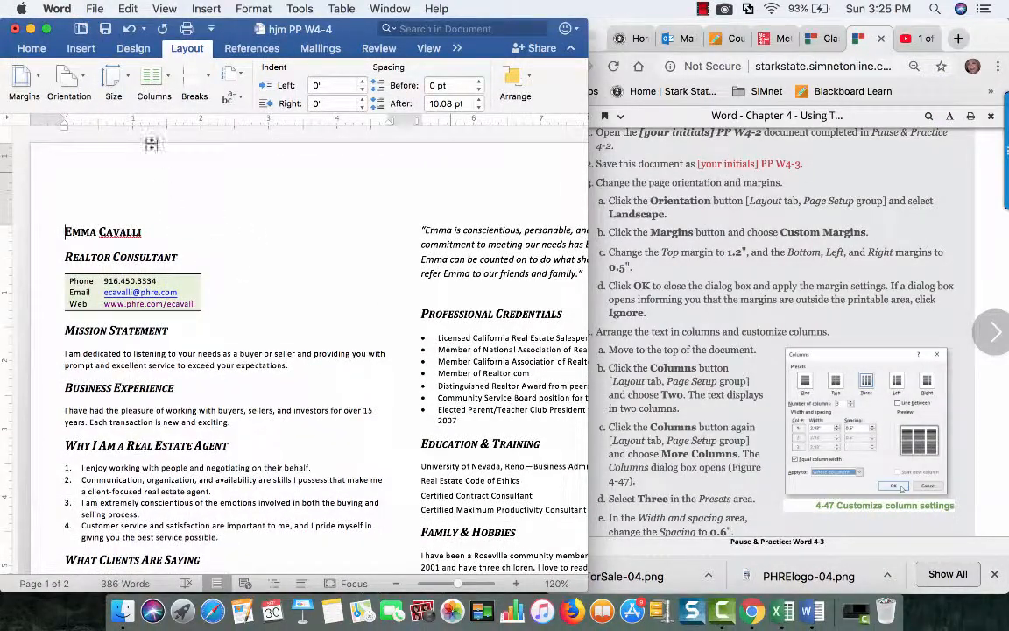
Arrange the whole document in three equal-width columns with 0.6" spacing between them
left_click(170, 83)
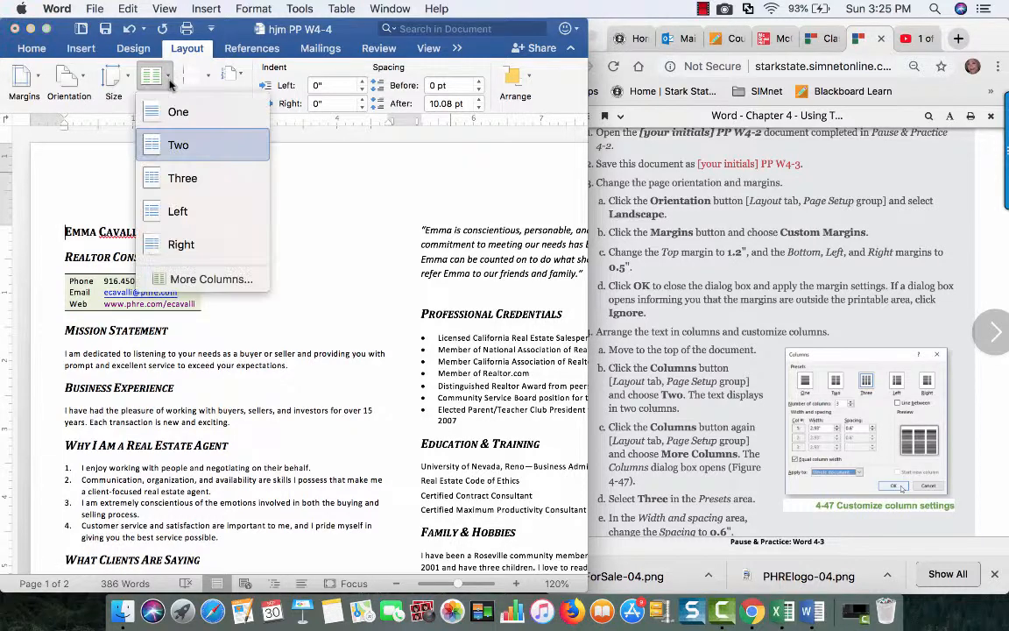
left_click(207, 281)
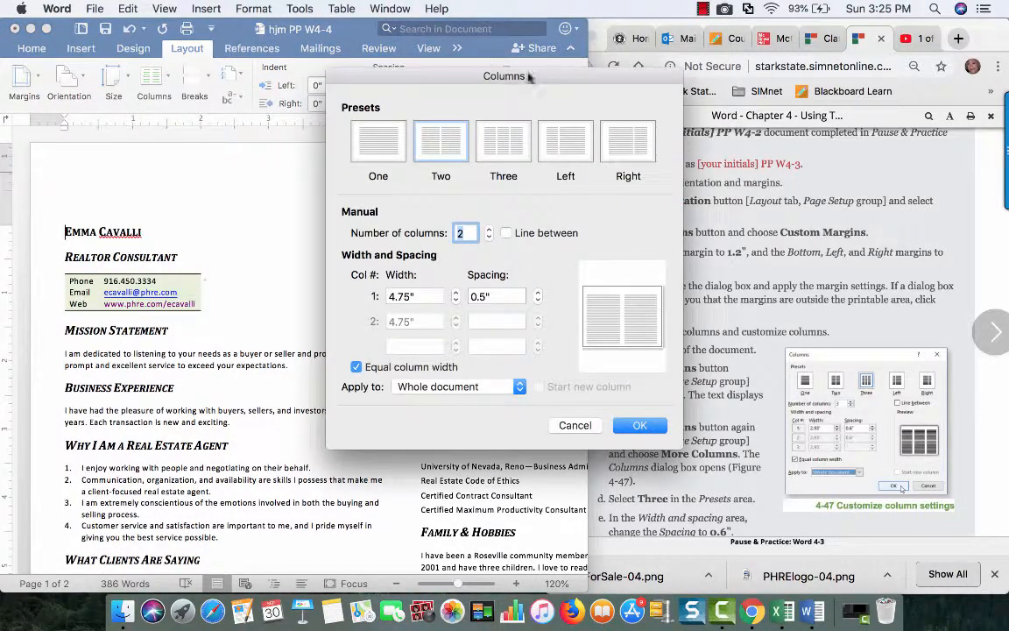
left_click_drag(521, 79, 266, 78)
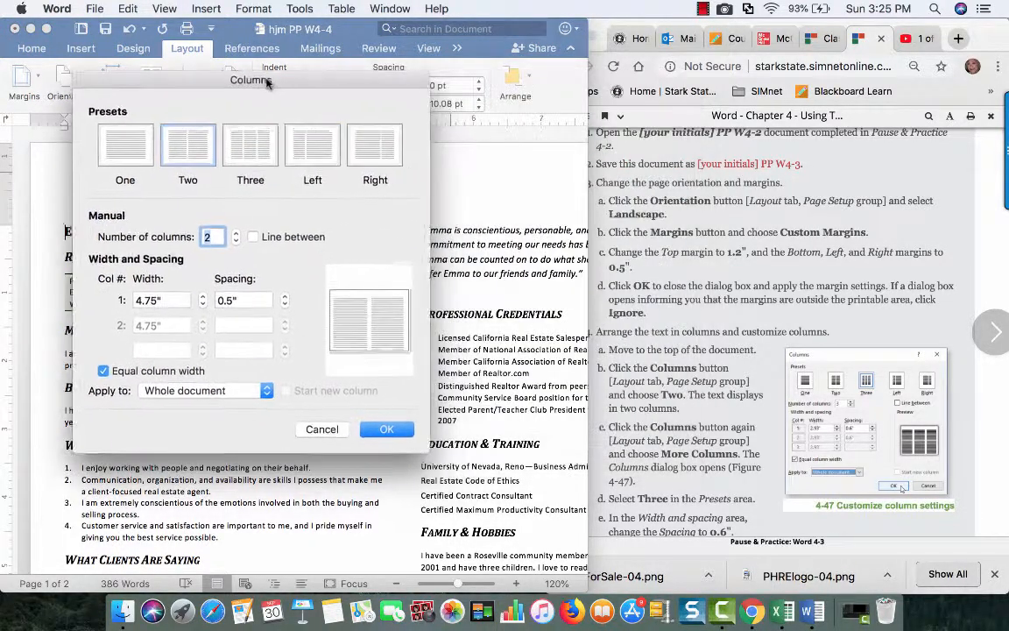
left_click(254, 144)
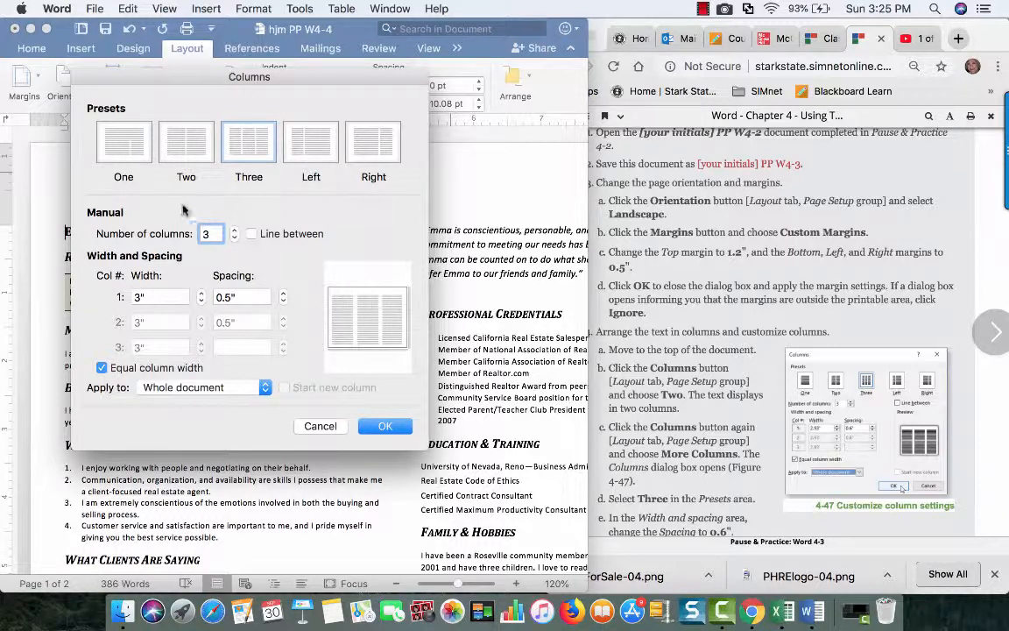
left_click(263, 155)
scroll(668, 401, "down", 10)
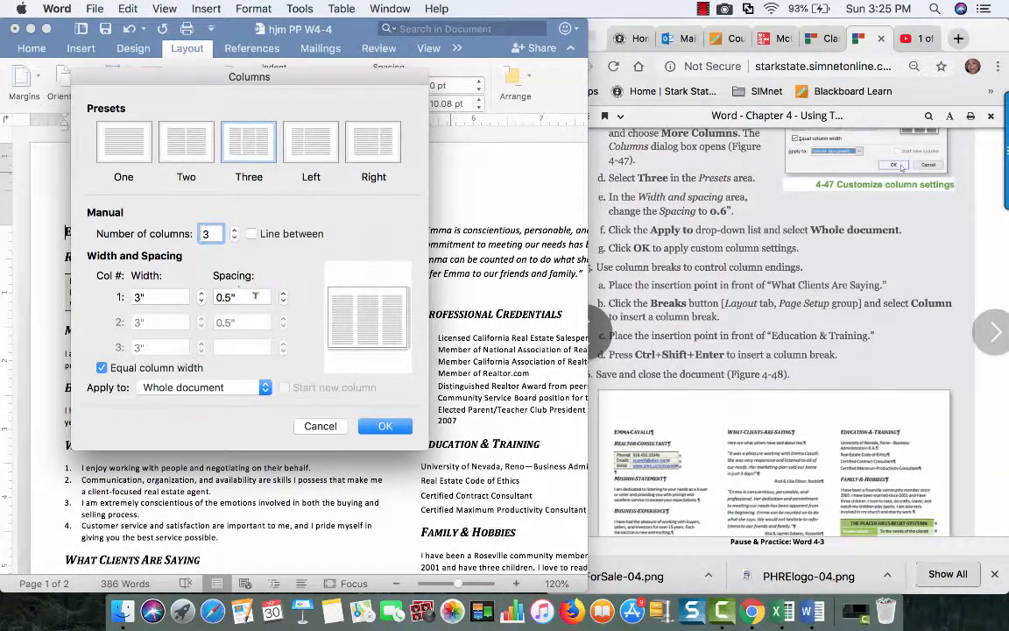
left_click(232, 297)
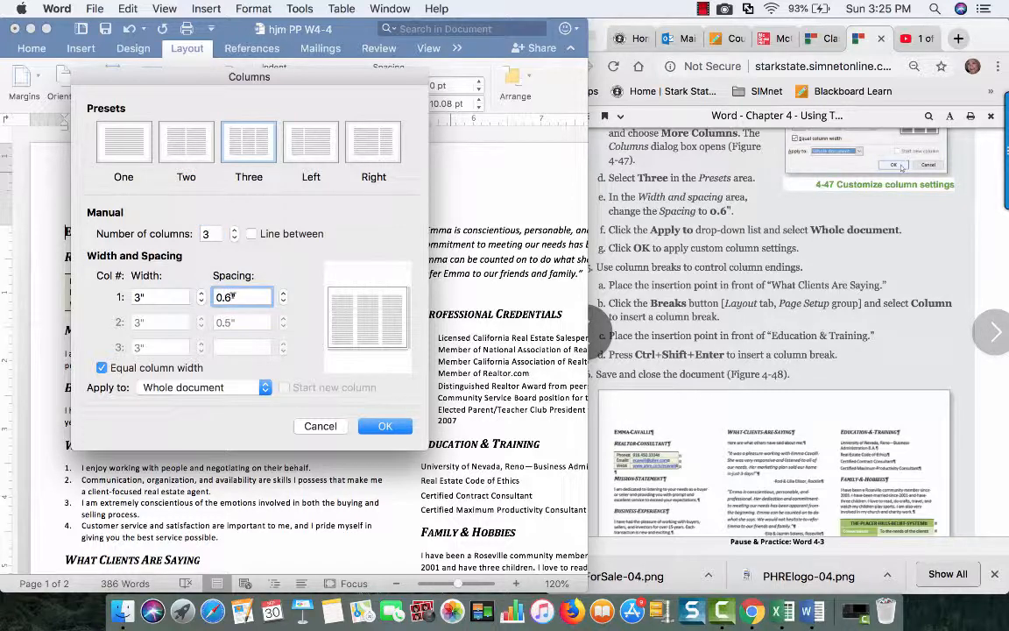
type("6")
key("Tab")
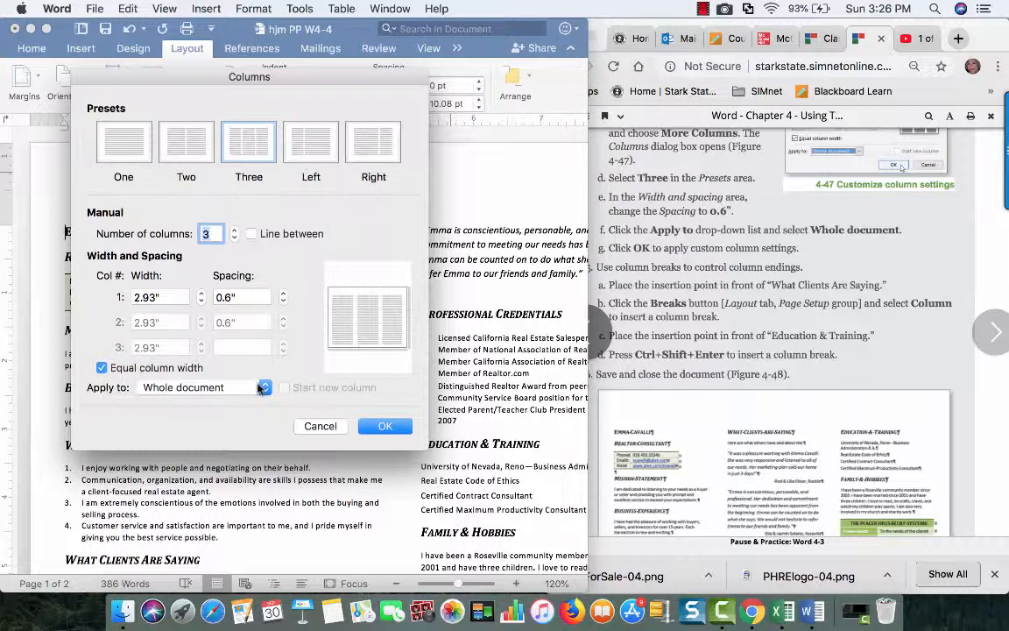
left_click(386, 426)
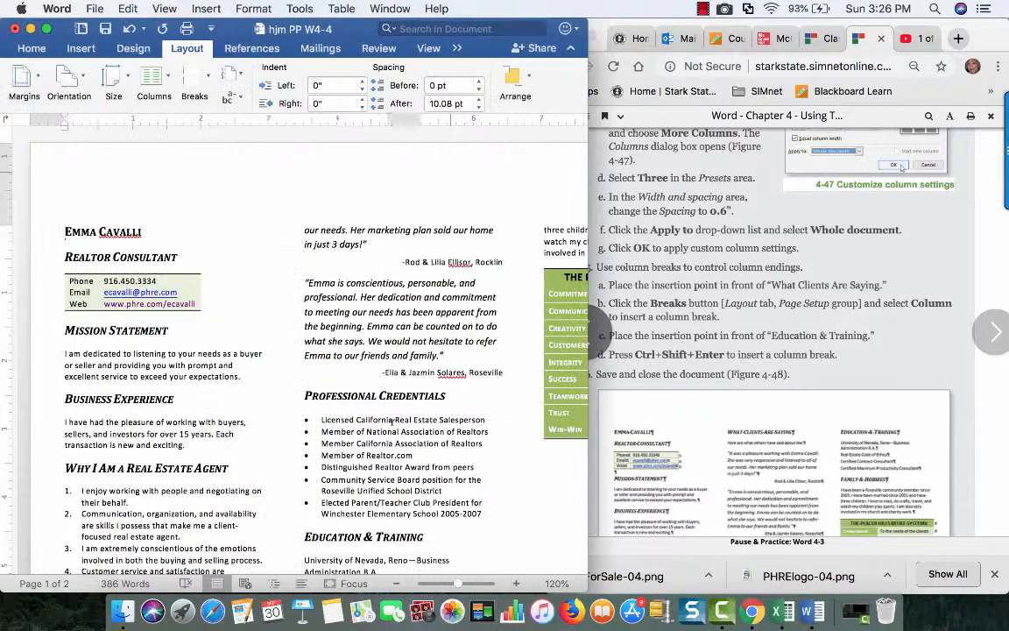
Examine how the text and table flow across the three columns in full-screen view, and restore the smaller window
left_click(47, 30)
scroll(518, 385, "down", 3)
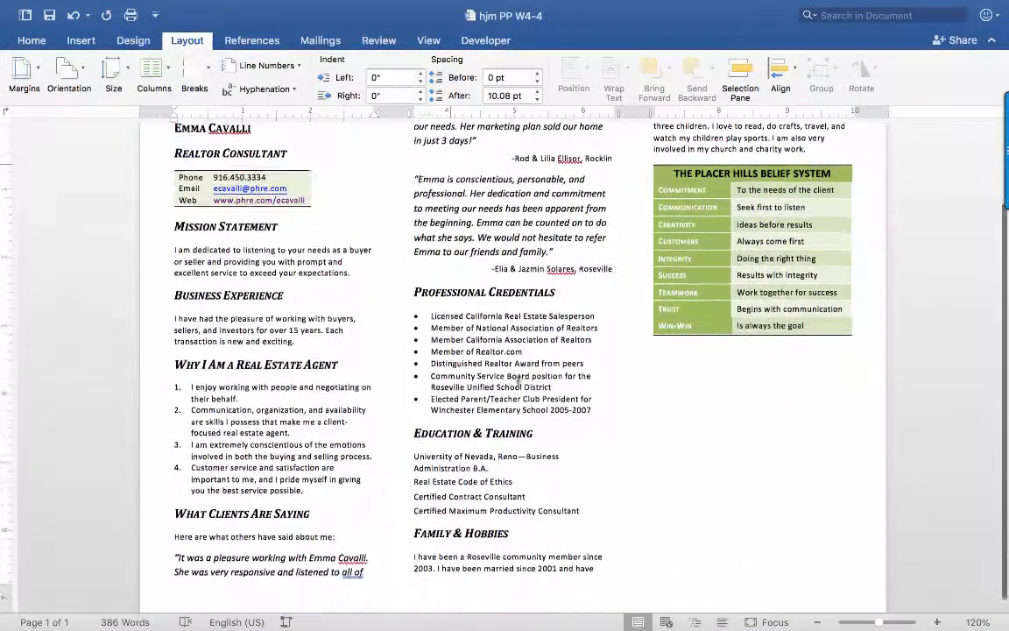
scroll(560, 333, "up", 2)
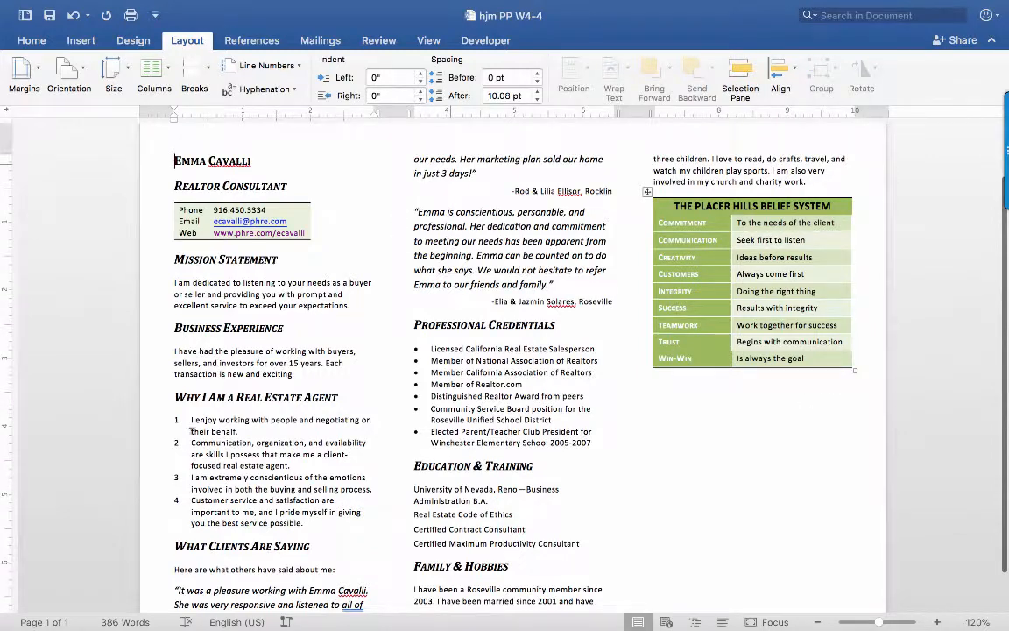
scroll(190, 431, "down", 1)
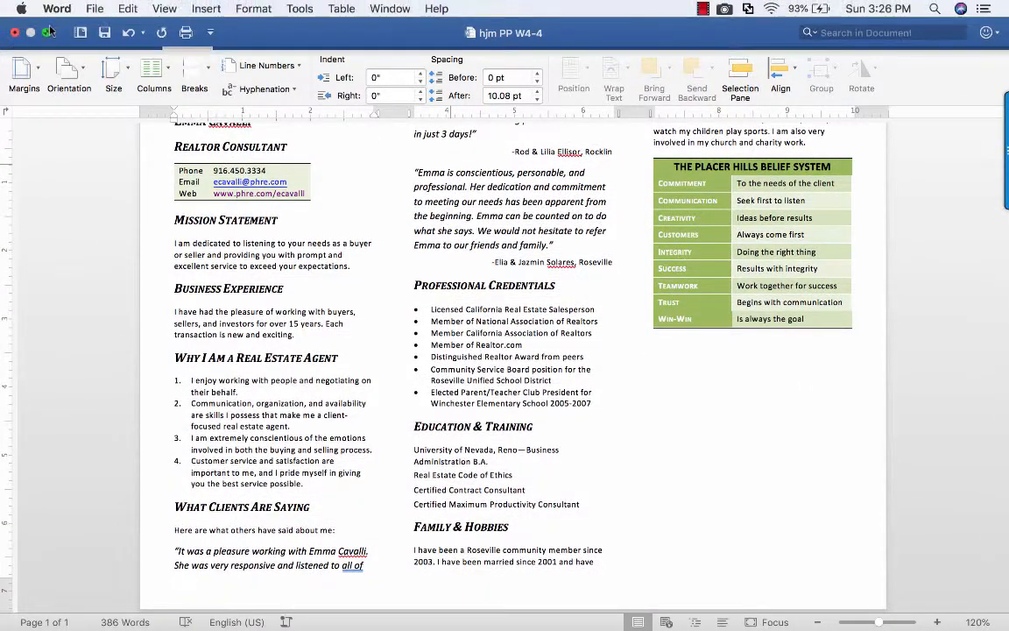
left_click(50, 32)
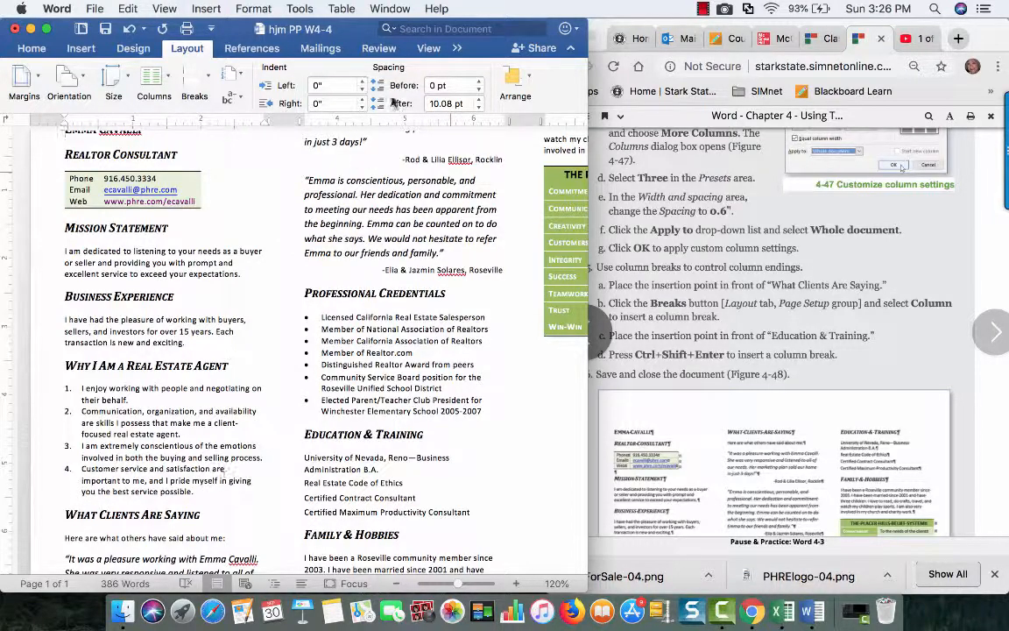
scroll(232, 402, "down", 1)
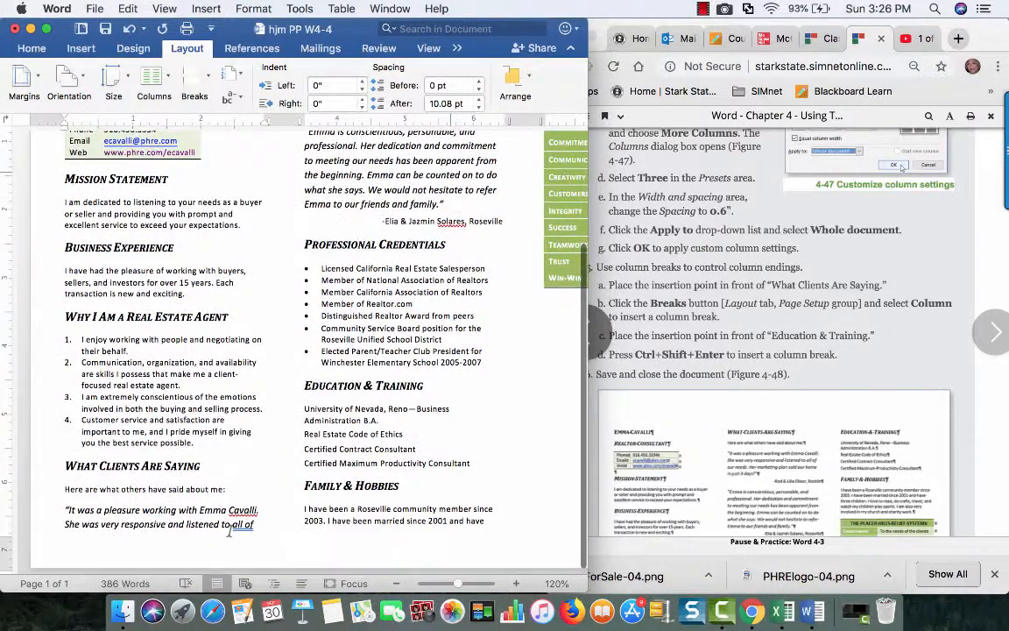
scroll(229, 531, "up", 2)
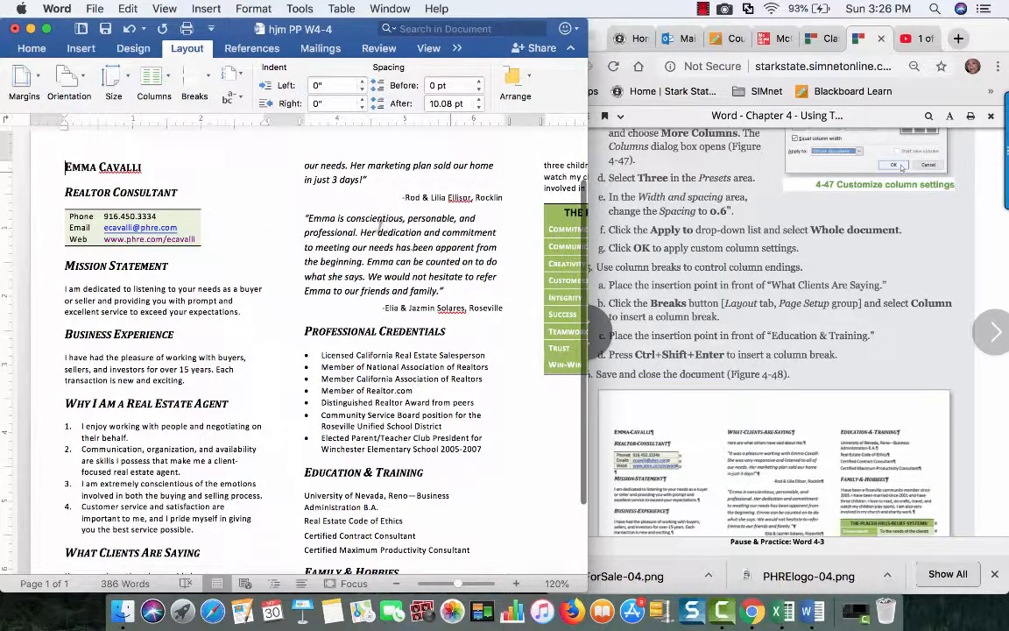
scroll(393, 463, "down", 2)
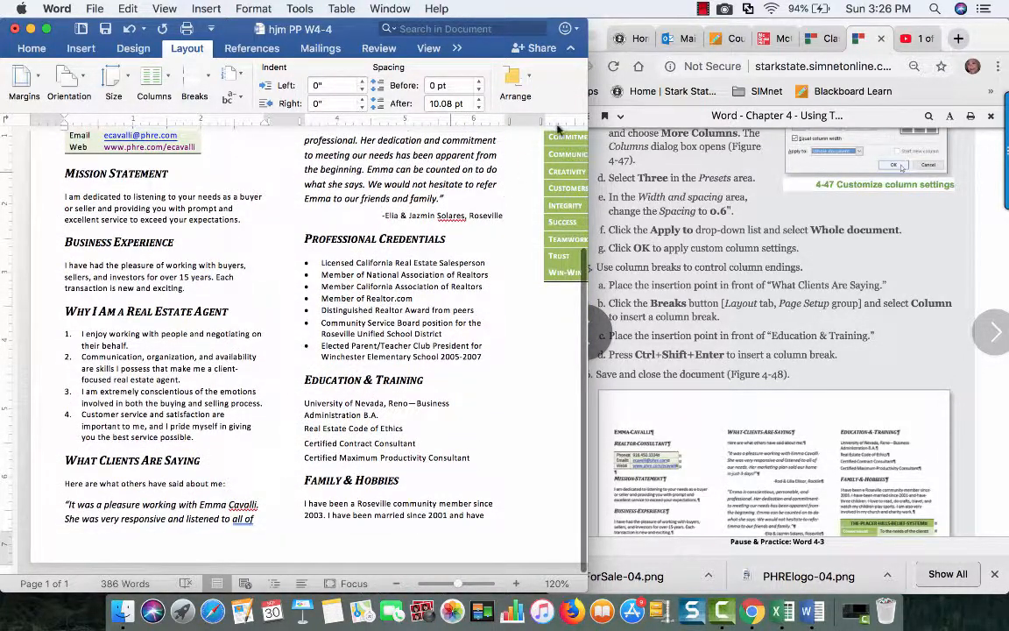
scroll(435, 258, "up", 2)
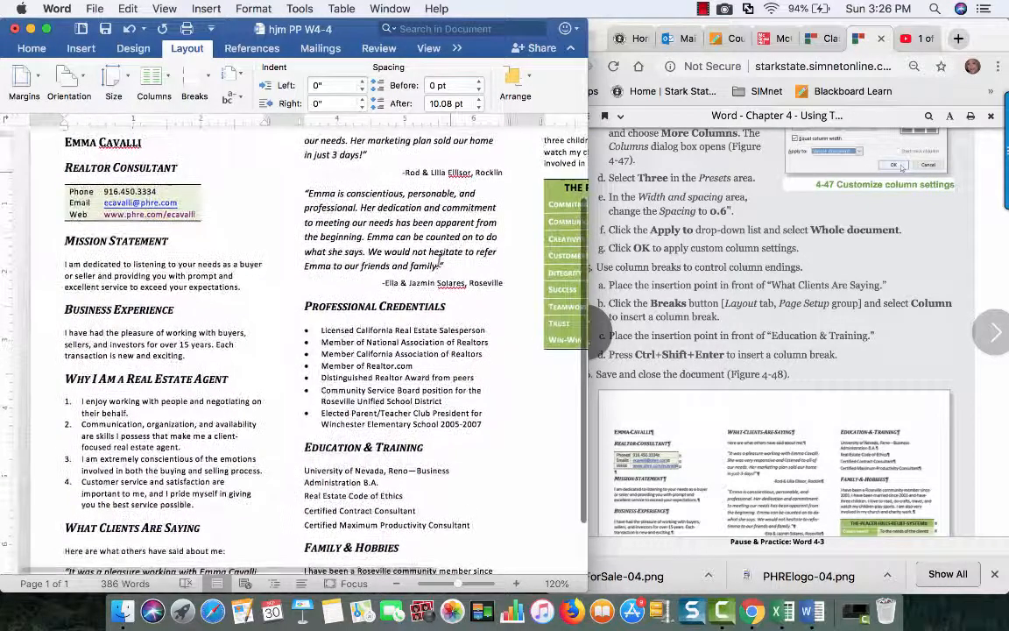
Follow the column break instructions and insert a column break in front of the "What Clients Are Saying" heading
left_click(696, 274)
scroll(679, 259, "down", 2)
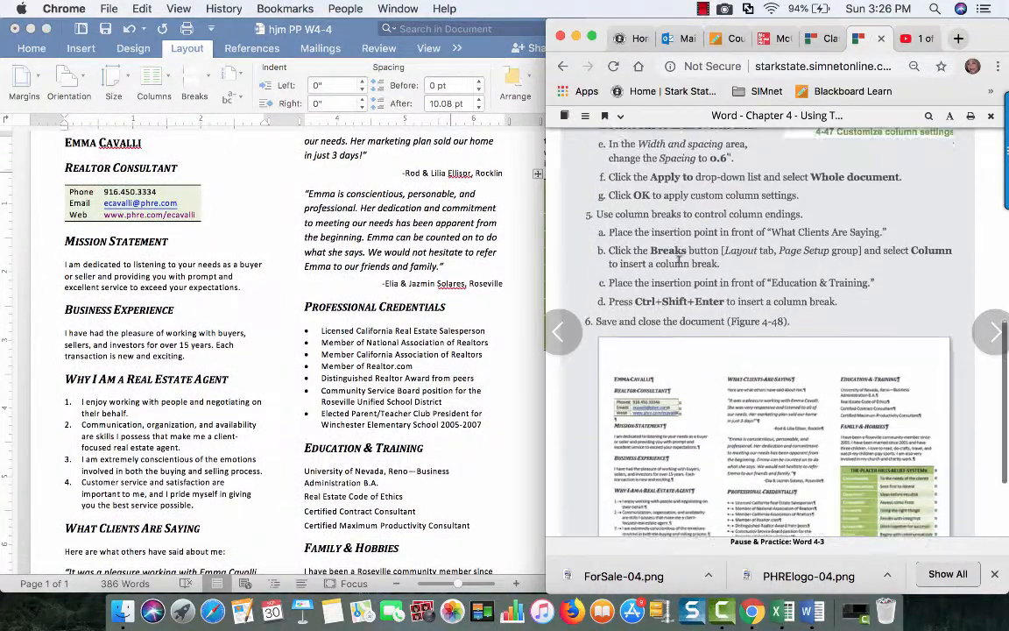
scroll(679, 260, "down", 4)
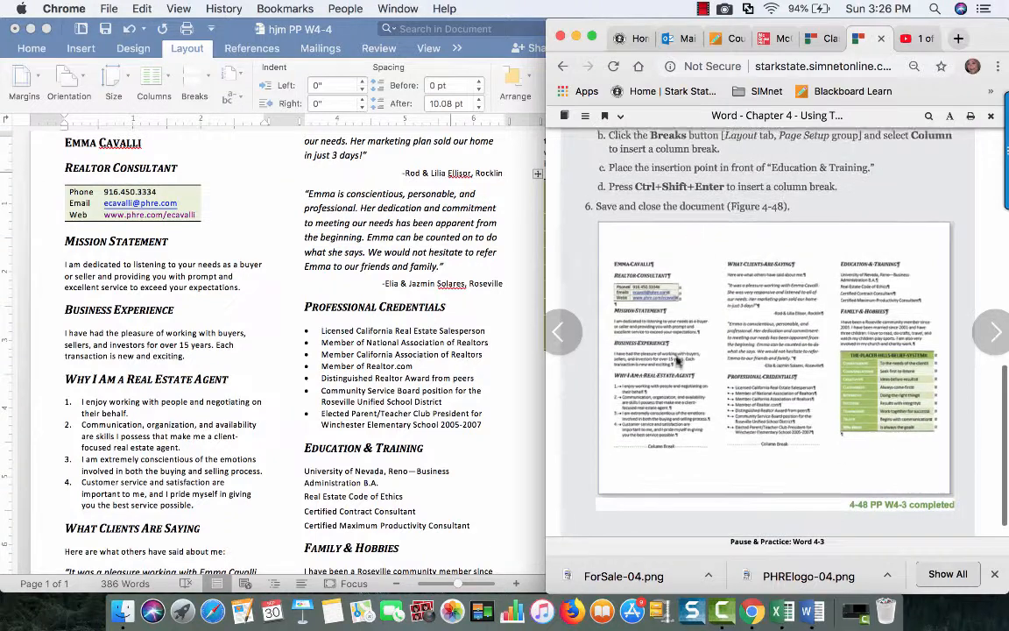
scroll(652, 140, "up", 3)
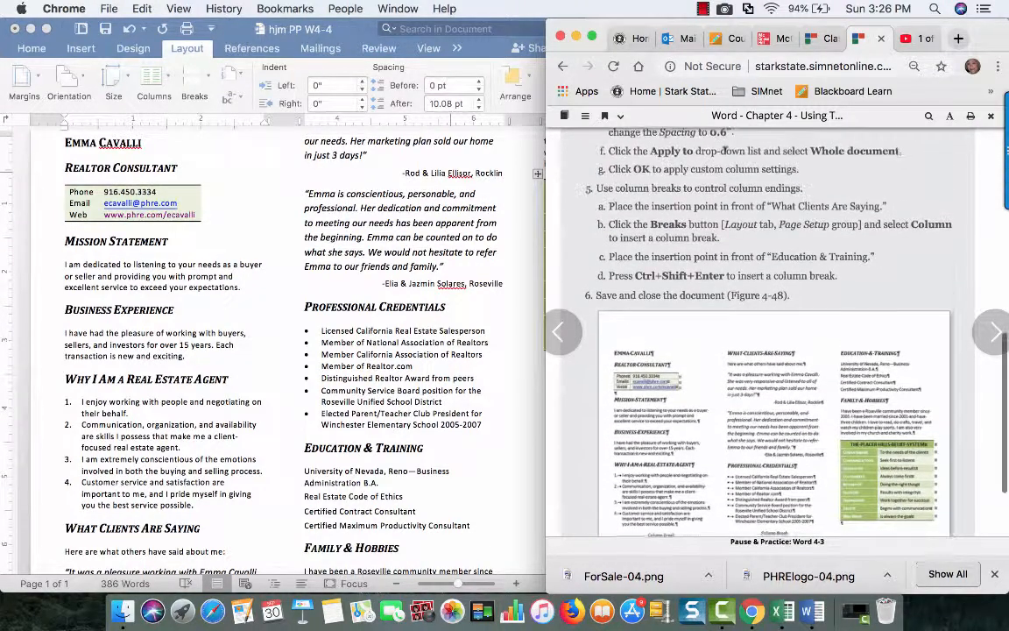
left_click(70, 529)
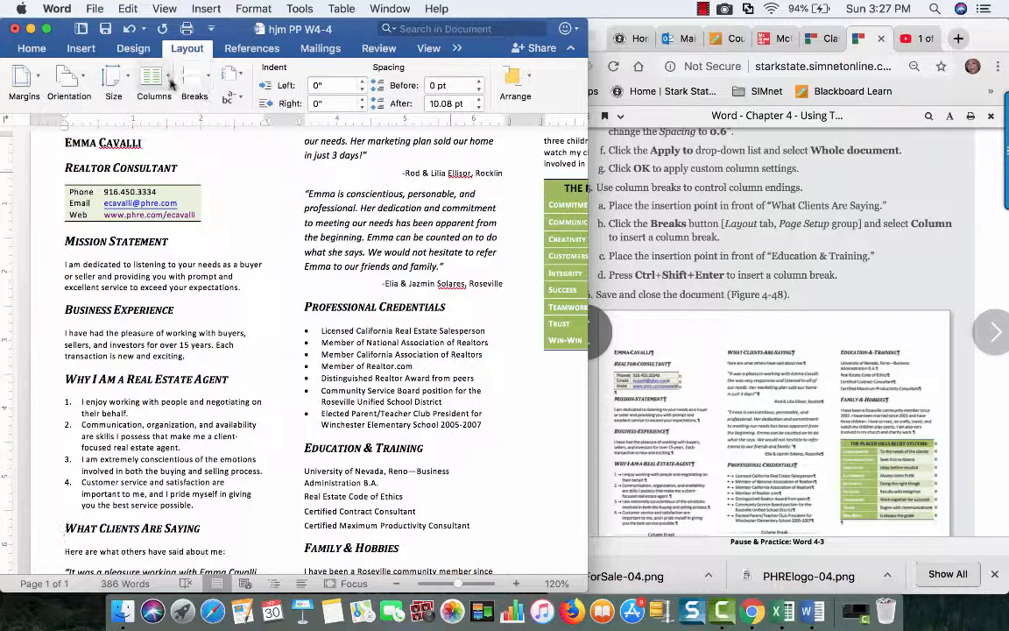
left_click(207, 82)
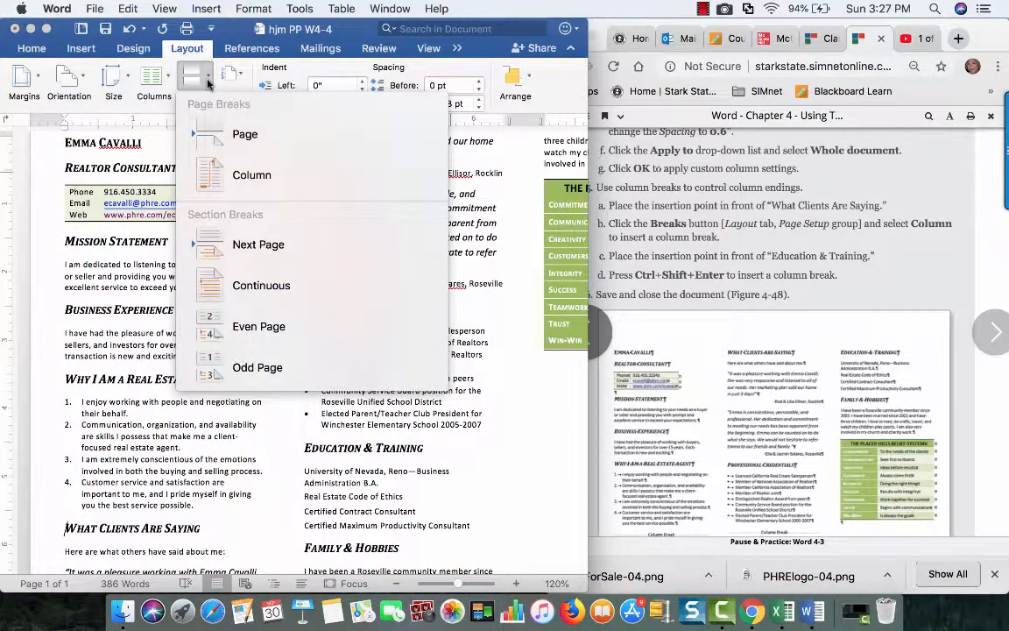
left_click(226, 176)
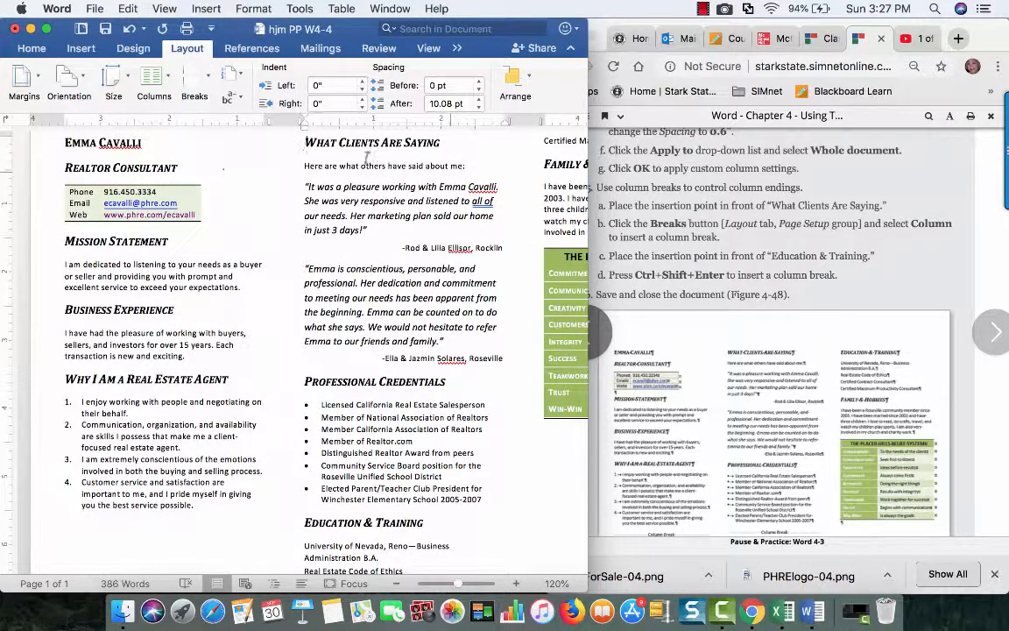
Insert a column break in front of the "Education & Training" heading
scroll(366, 156, "up", 2)
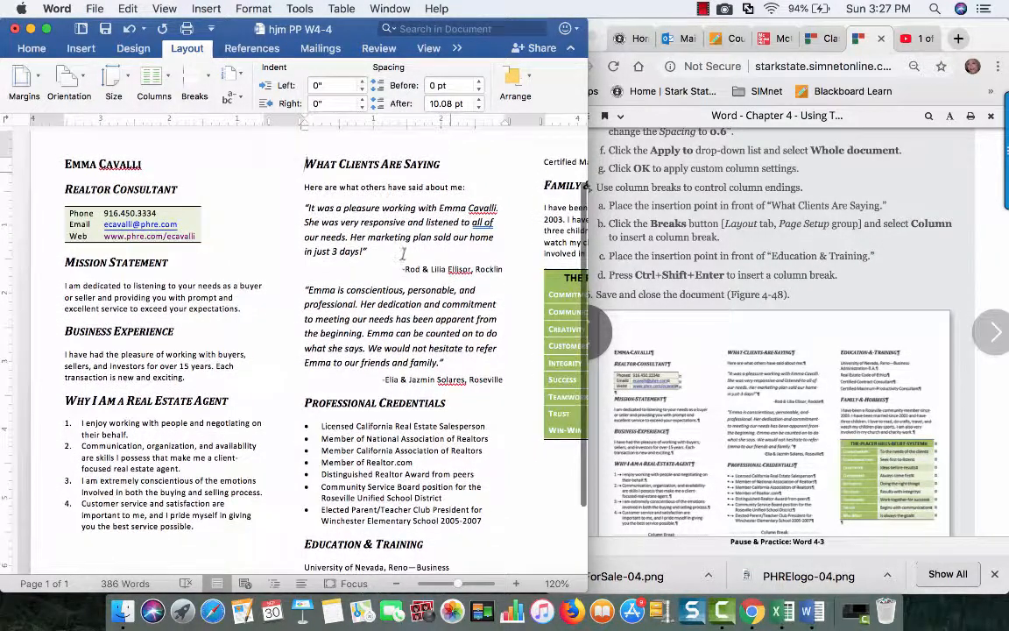
scroll(404, 253, "down", 4)
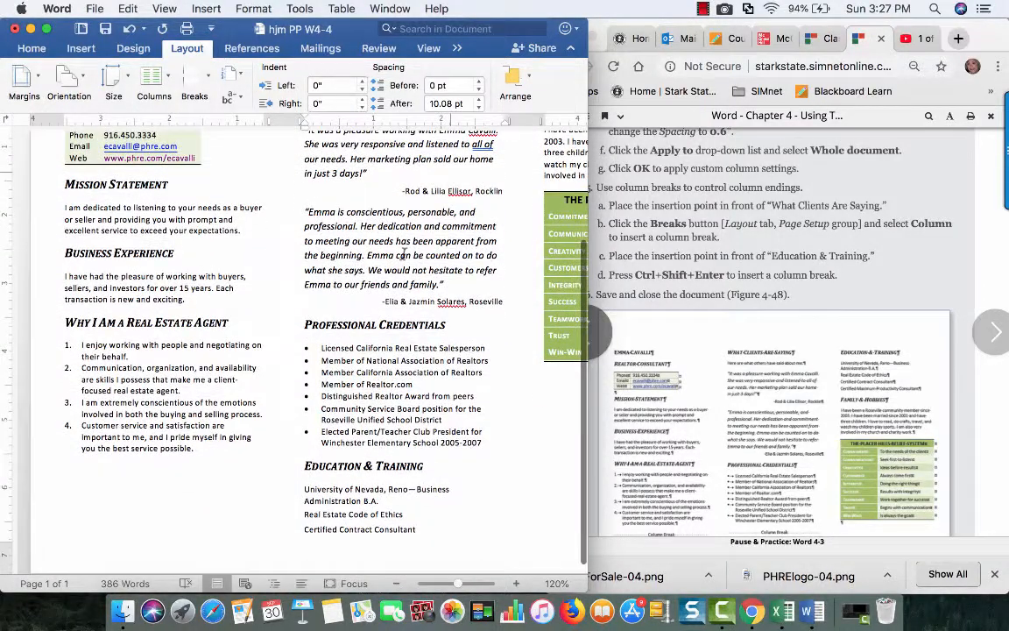
scroll(404, 253, "down", 1)
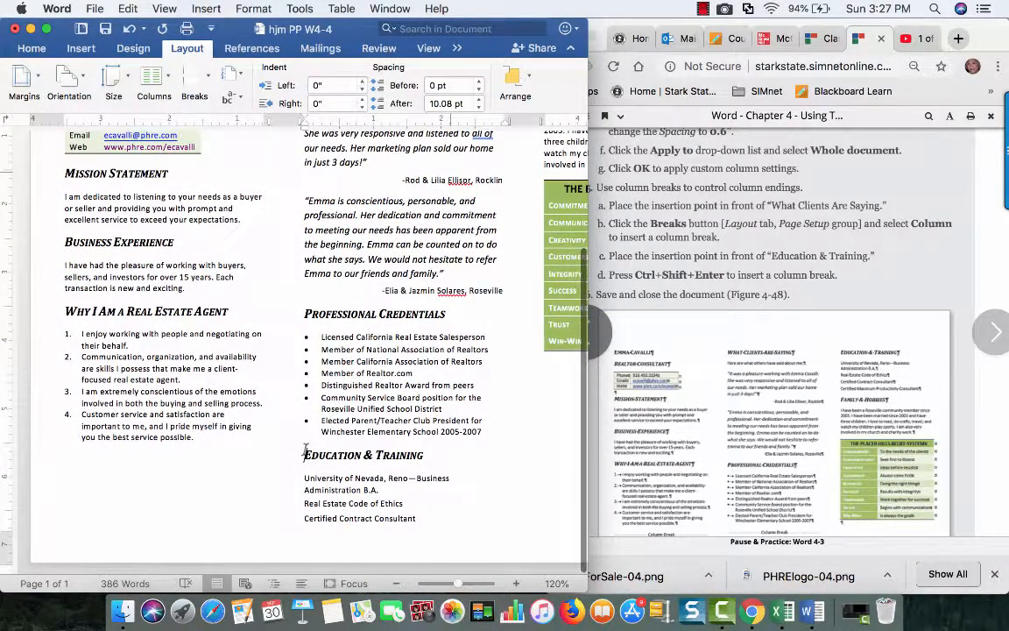
left_click(206, 81)
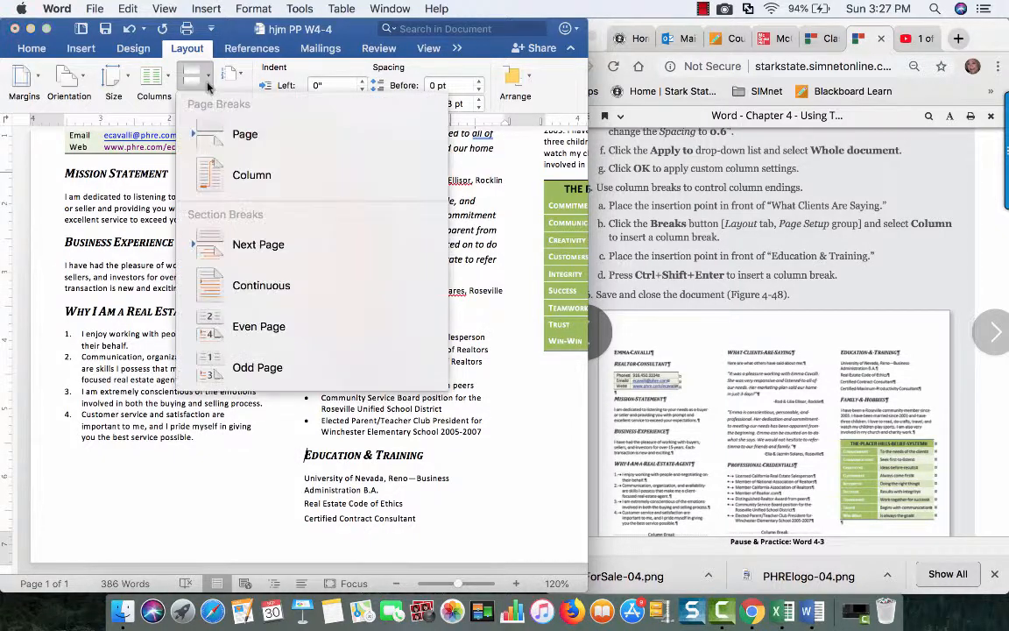
left_click(239, 175)
Check the finished brochure in full-screen view and against the sample figure, and save the document
left_click(48, 29)
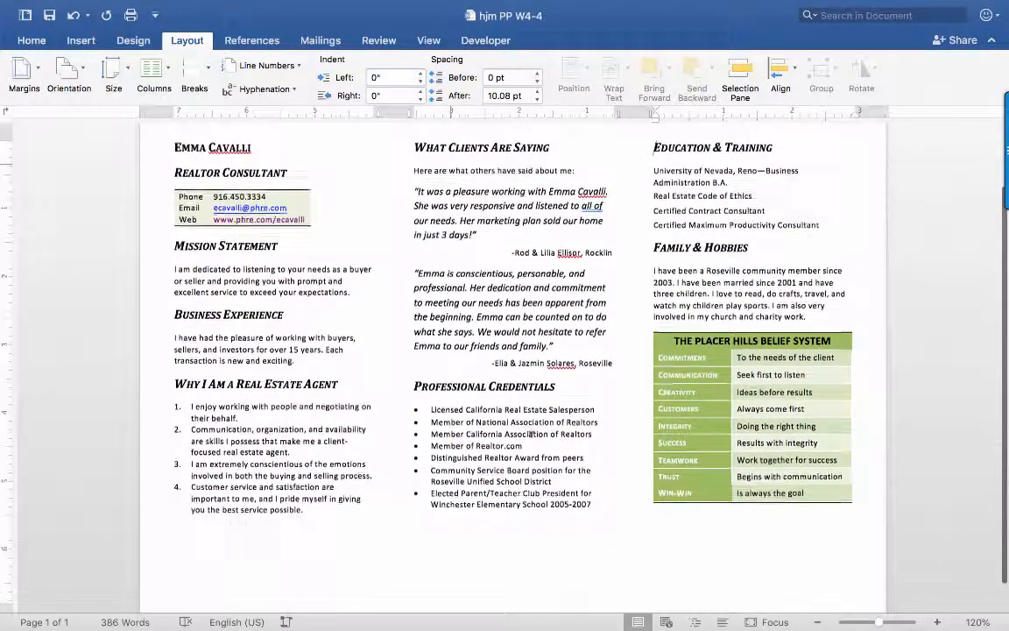
left_click(51, 16)
mouse_move(52, 3)
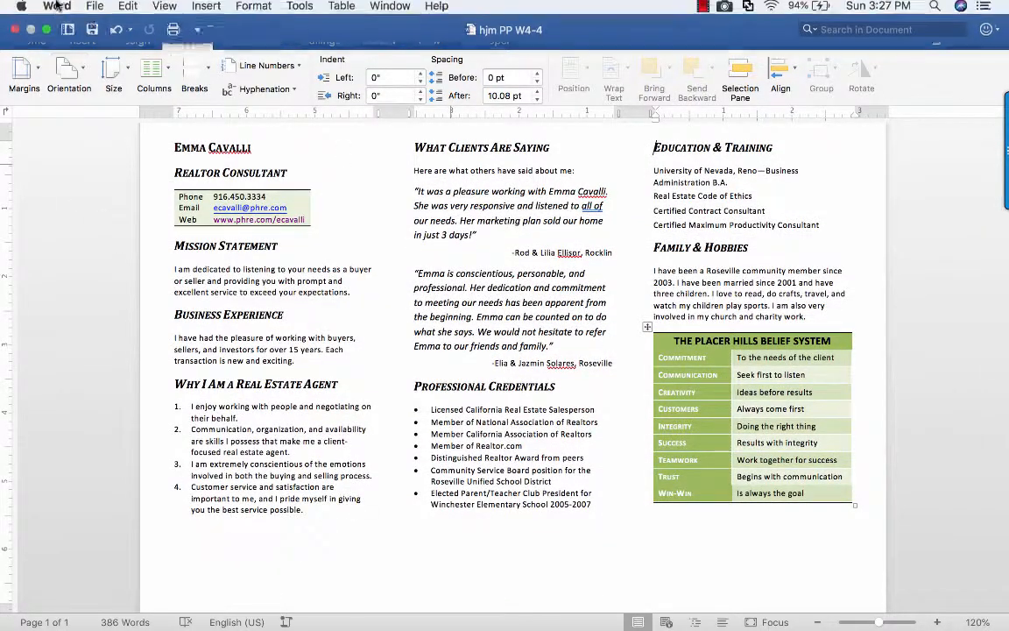
left_click(49, 33)
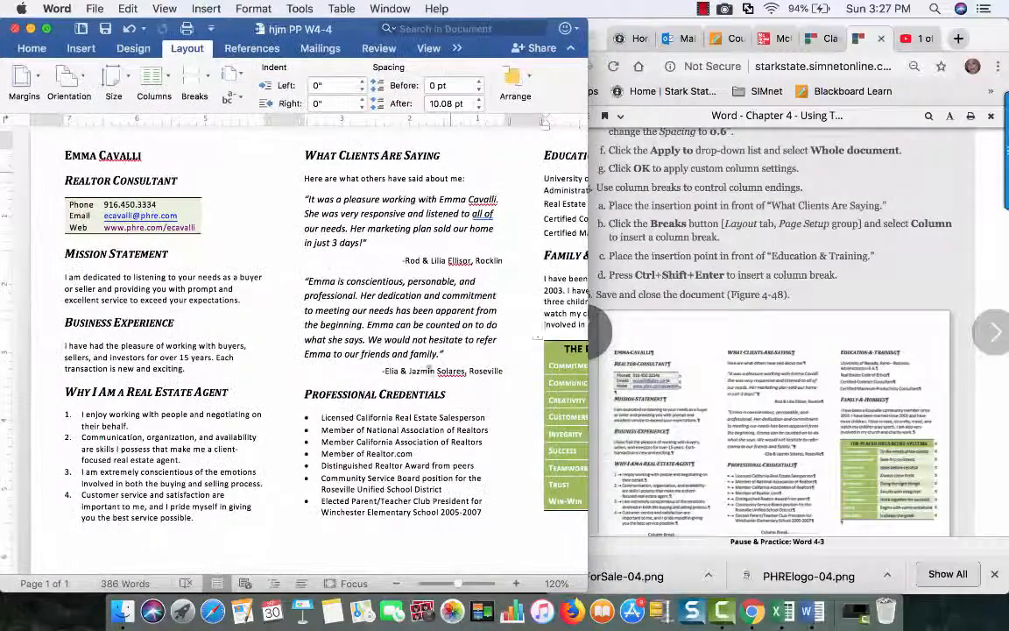
scroll(692, 246, "down", 5)
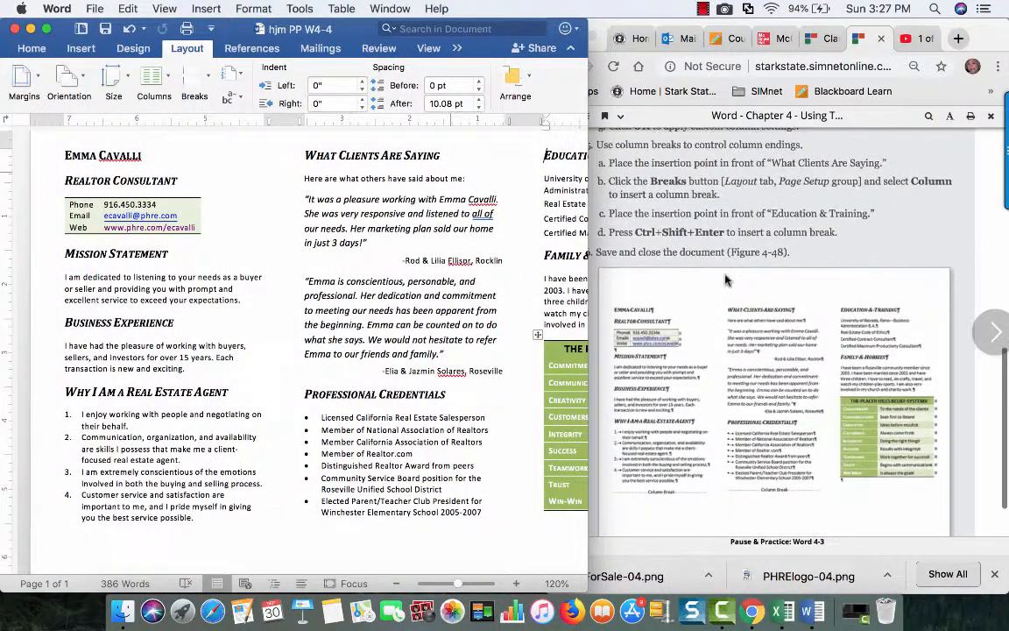
scroll(726, 280, "up", 8)
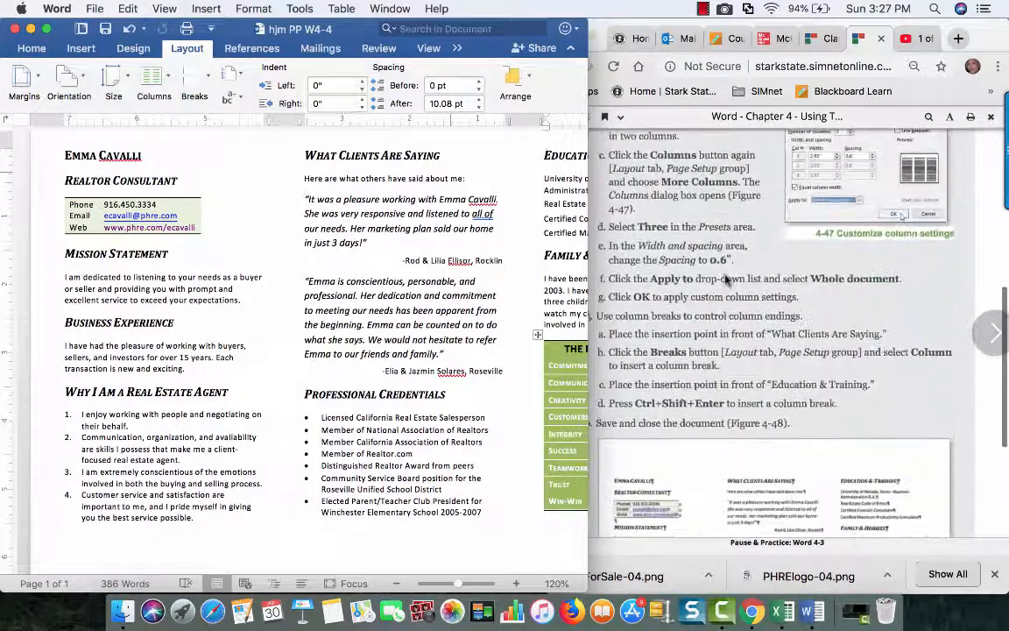
left_click(104, 33)
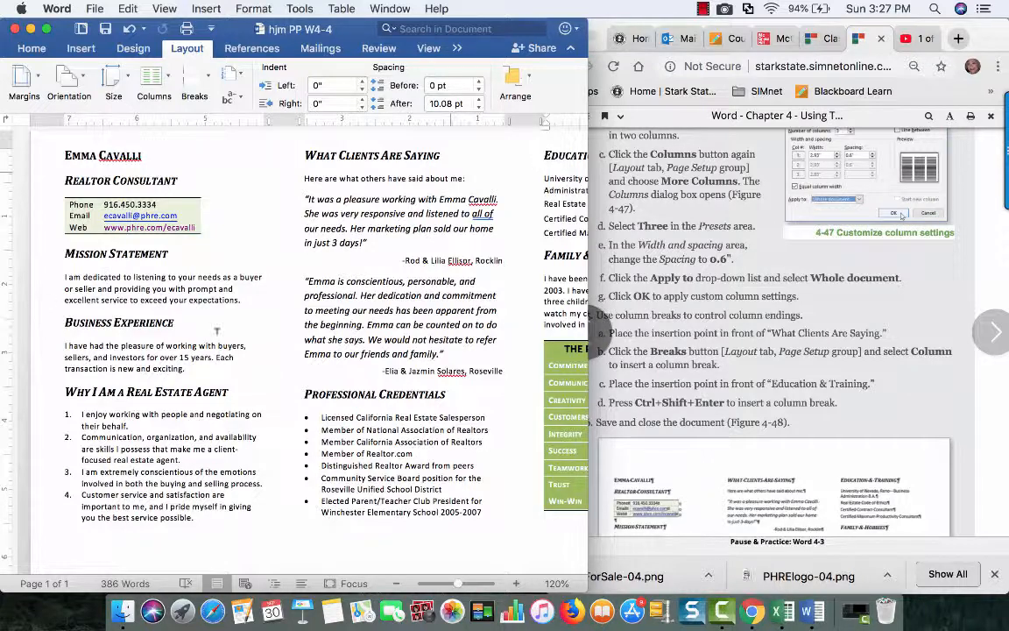
scroll(612, 294, "down", 4)
scroll(677, 325, "up", 10)
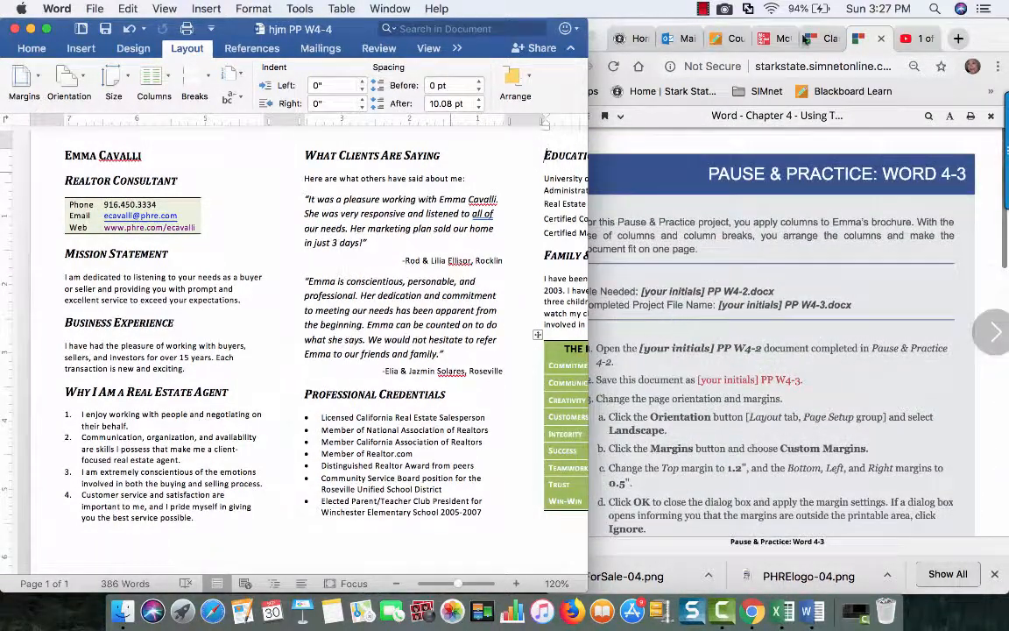
left_click(704, 8)
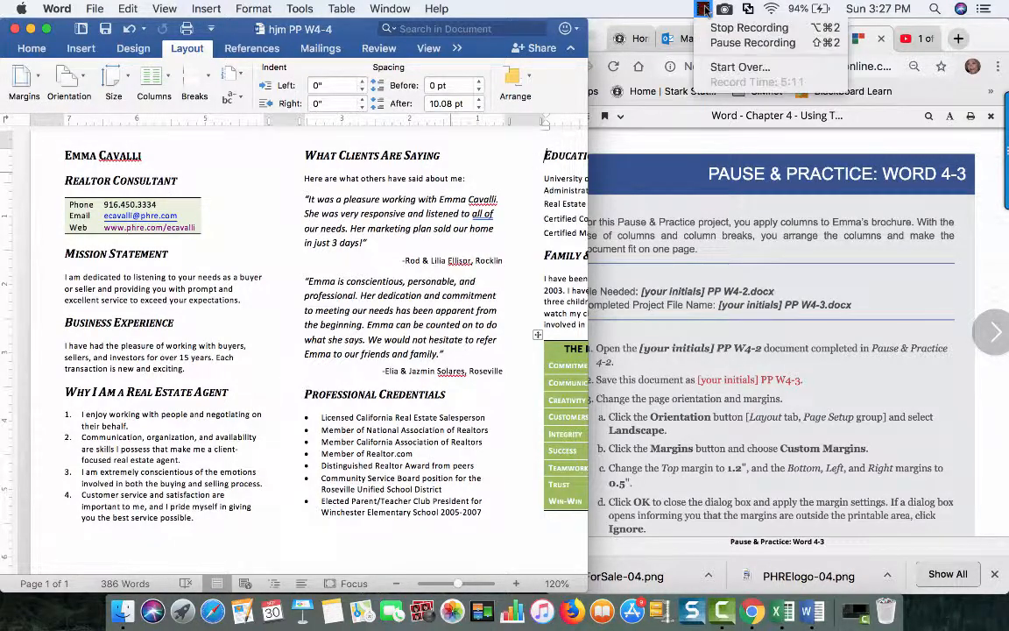